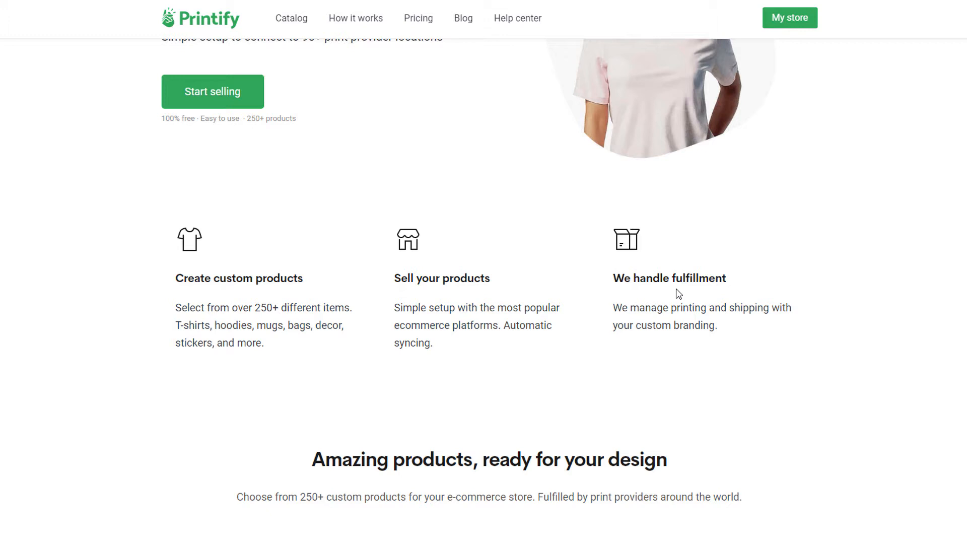
scroll(678, 294, down, 8)
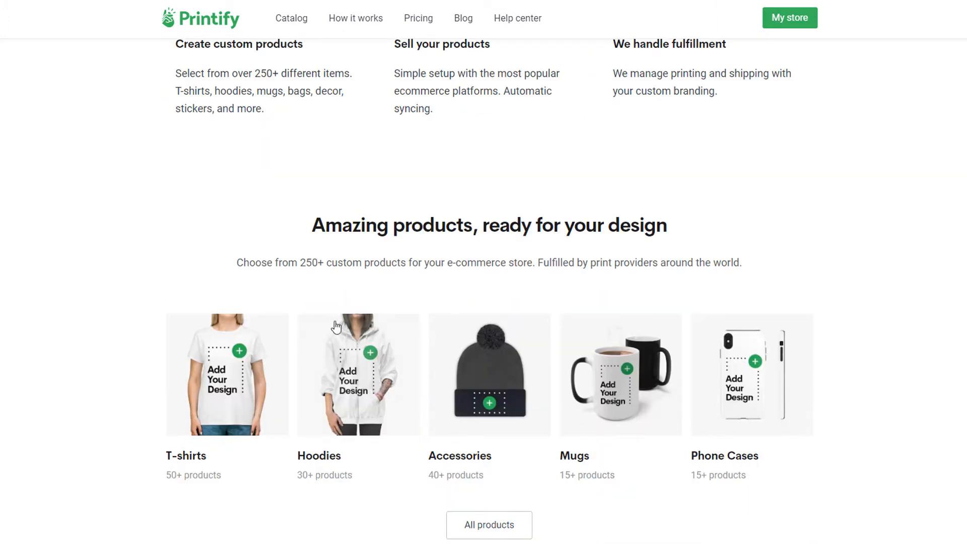
scroll(142, 365, down, 6)
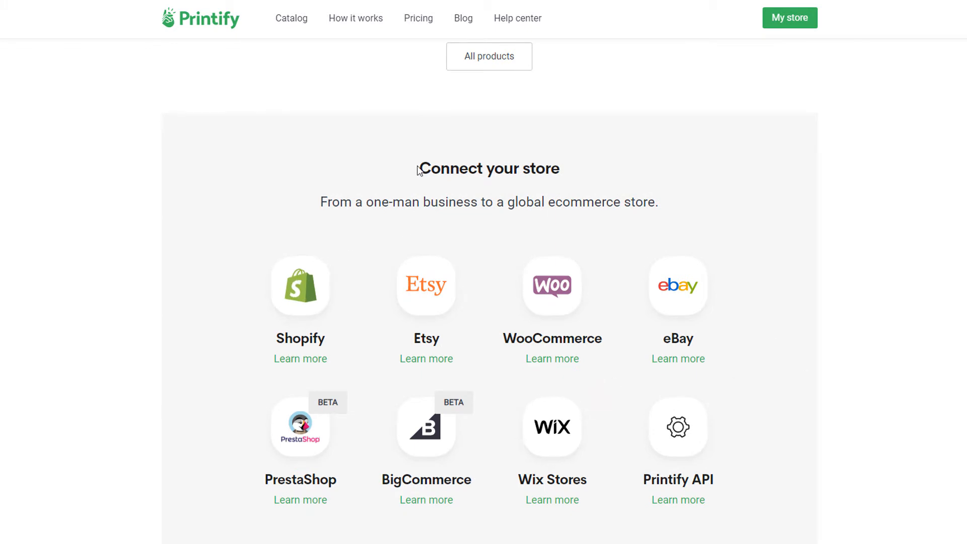
drag(417, 170, 521, 170)
scroll(579, 331, down, 1)
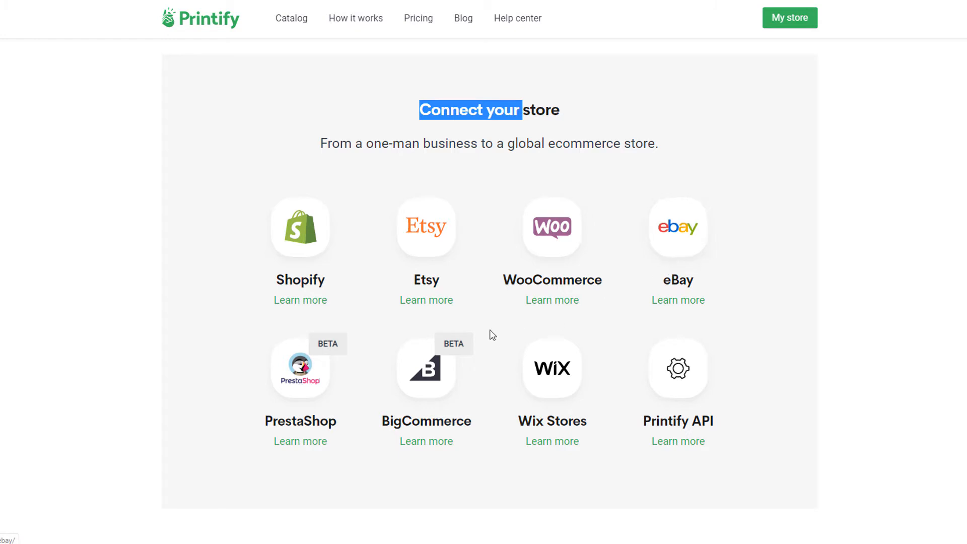
scroll(492, 335, down, 1)
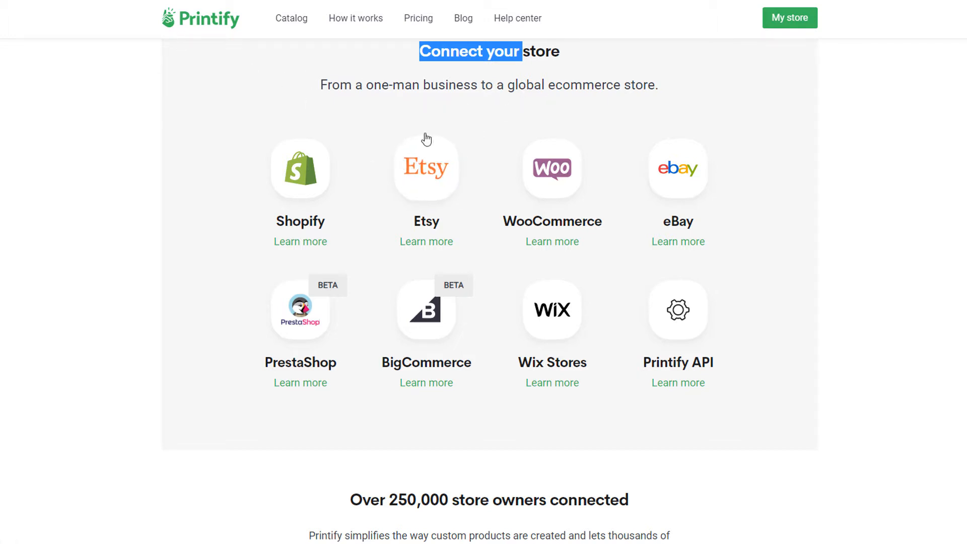
scroll(161, 294, down, 17)
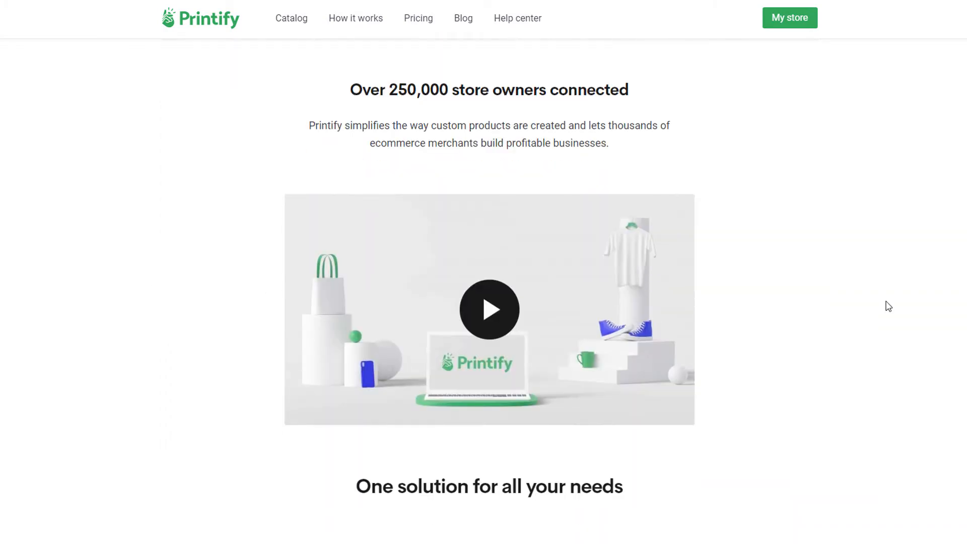
scroll(609, 341, down, 5)
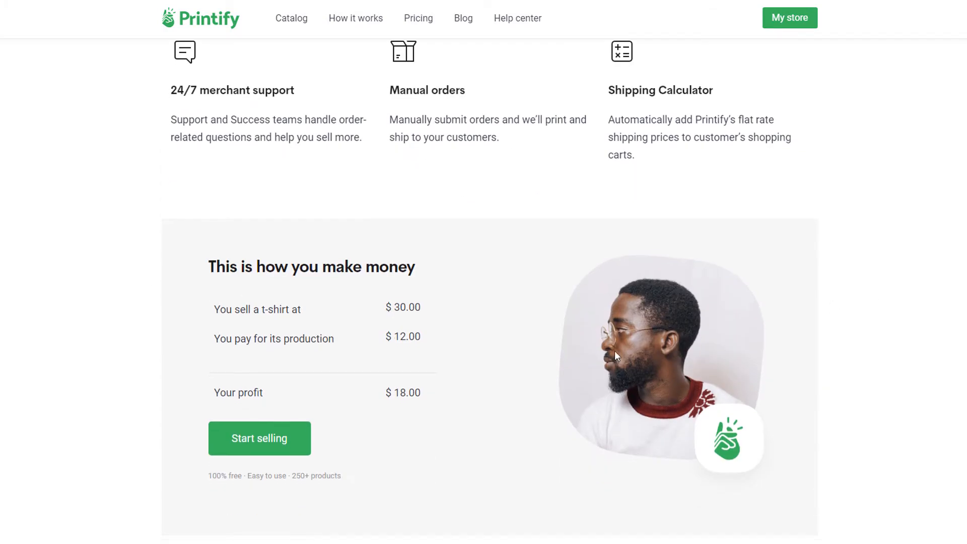
scroll(821, 311, up, 7)
scroll(821, 311, up, 15)
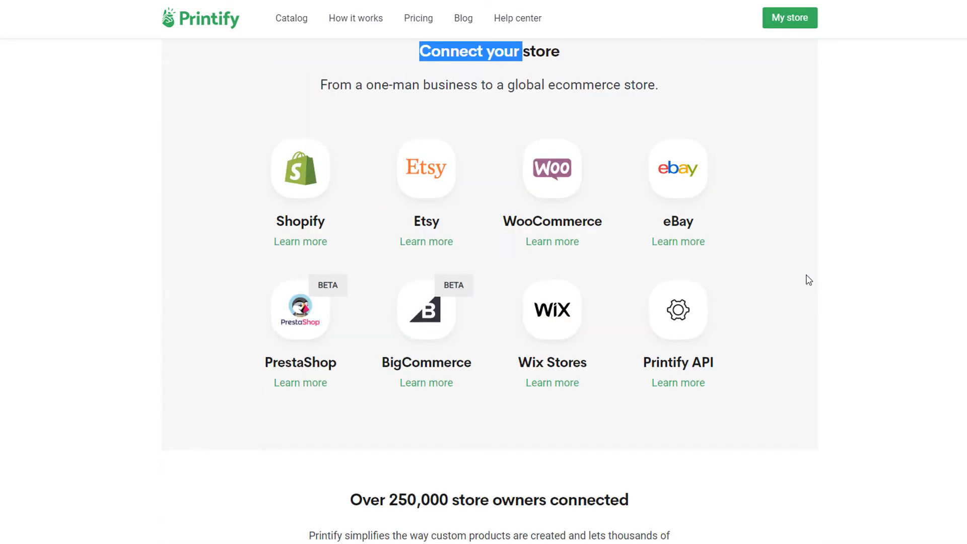
scroll(874, 348, up, 10)
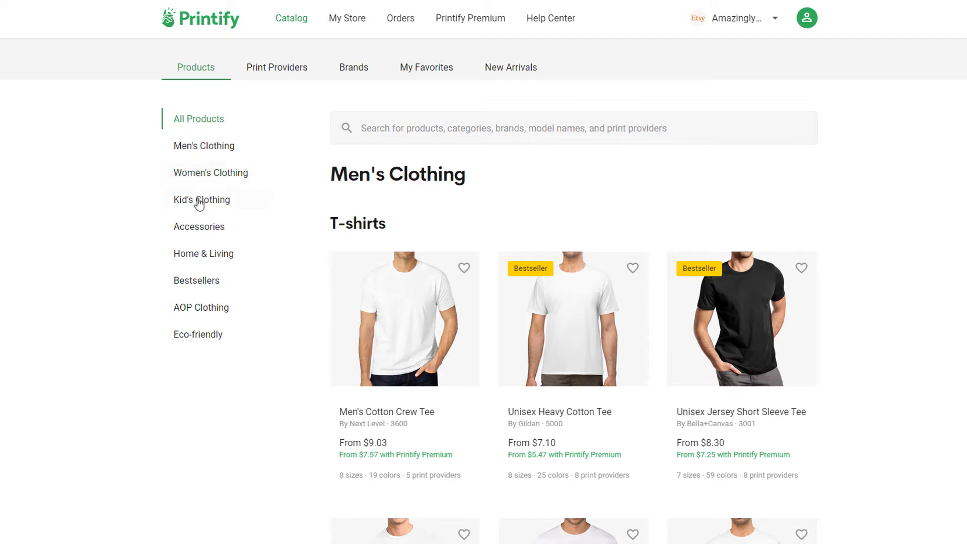
- Scroll through the catalog product grid and open the Men's Clothing category
scroll(817, 375, down, 4)
scroll(817, 375, down, 15)
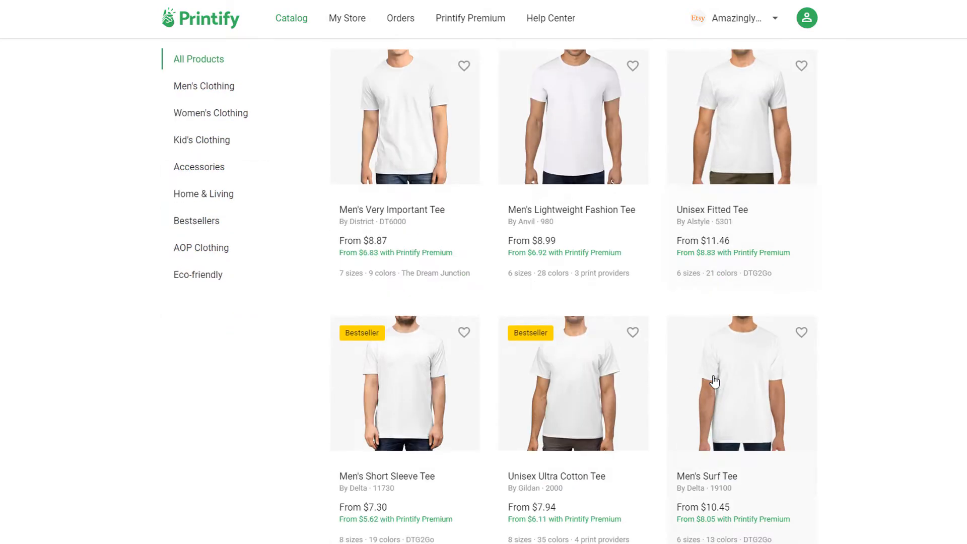
scroll(525, 288, down, 20)
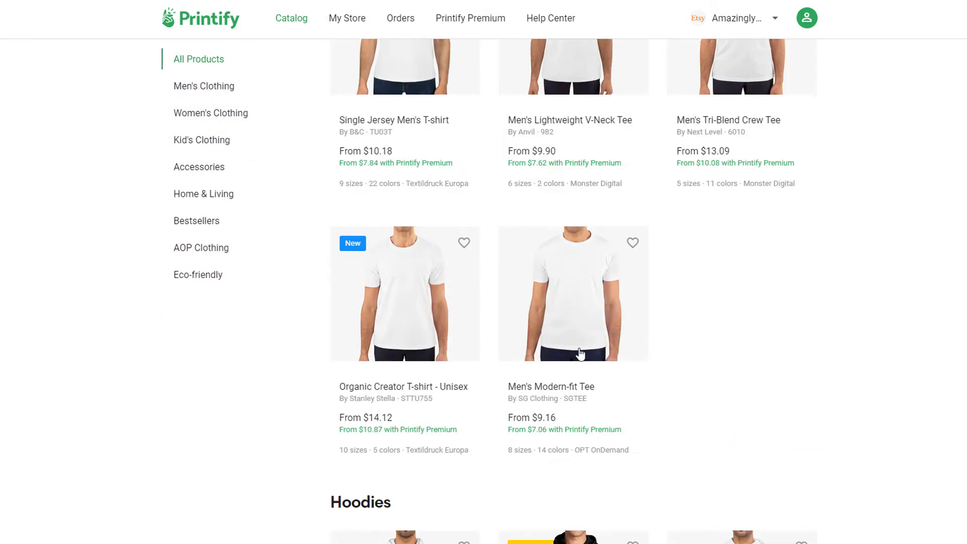
click(215, 89)
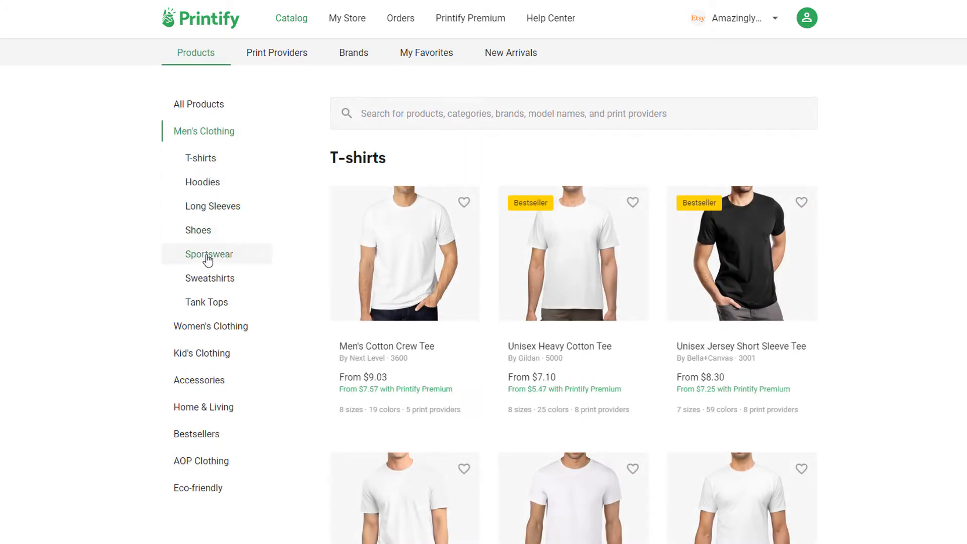
- Browse the Shoes and Accessories product grids in the catalog
click(209, 234)
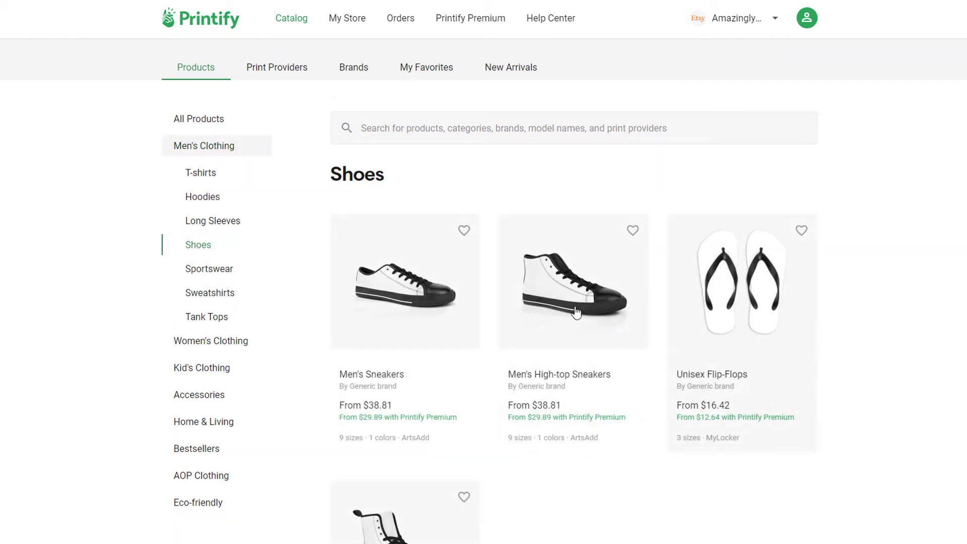
scroll(455, 326, down, 5)
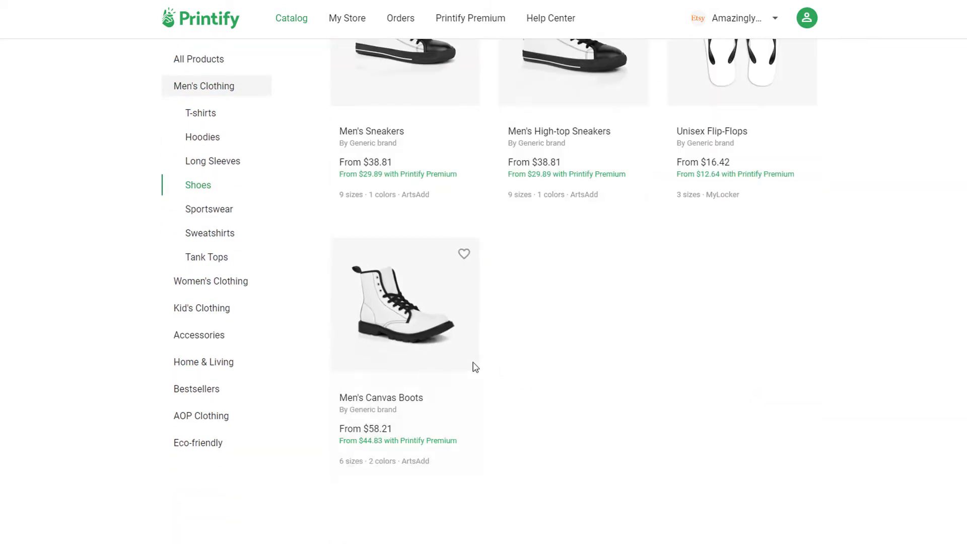
click(212, 338)
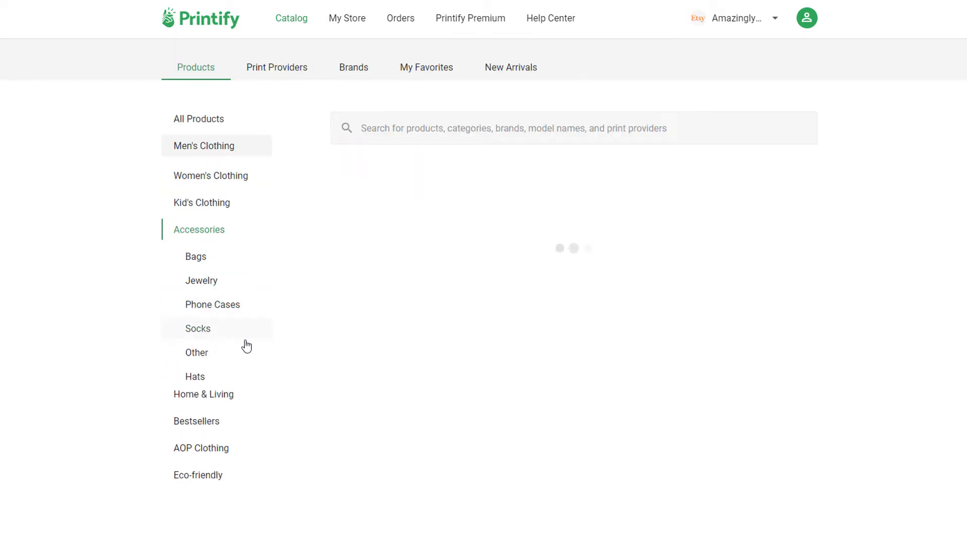
scroll(682, 301, down, 15)
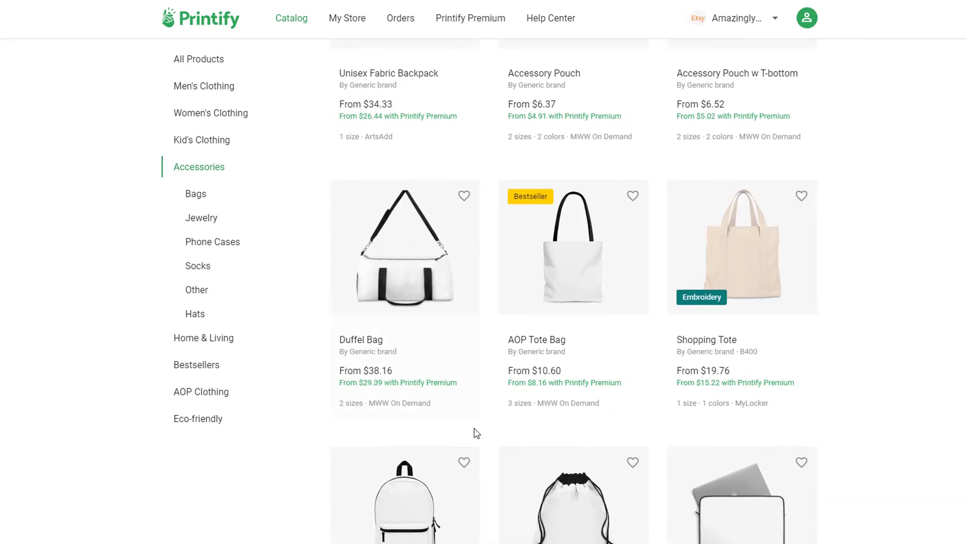
scroll(473, 418, down, 3)
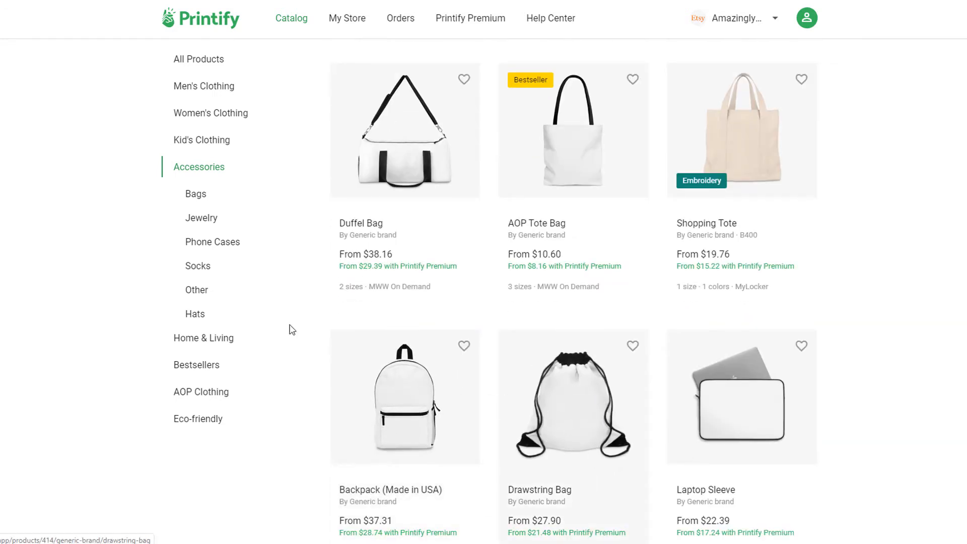
- Browse the Home & Living products, then show the Bestsellers category
click(198, 338)
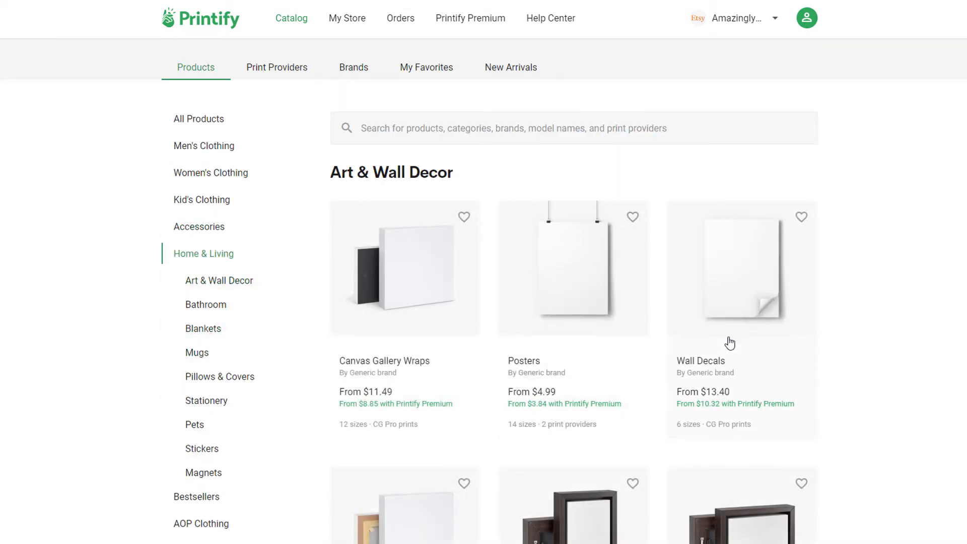
scroll(729, 341, down, 8)
scroll(923, 375, down, 3)
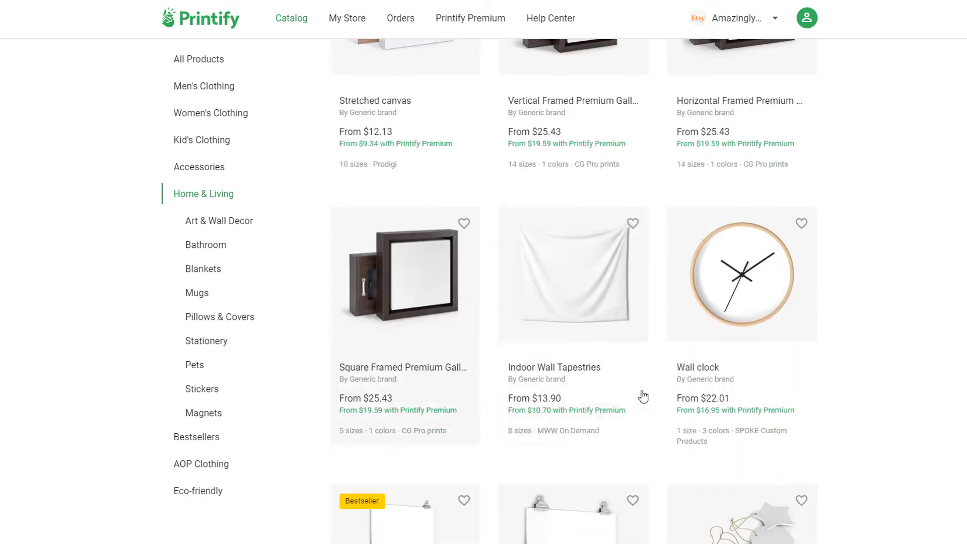
scroll(258, 368, down, 6)
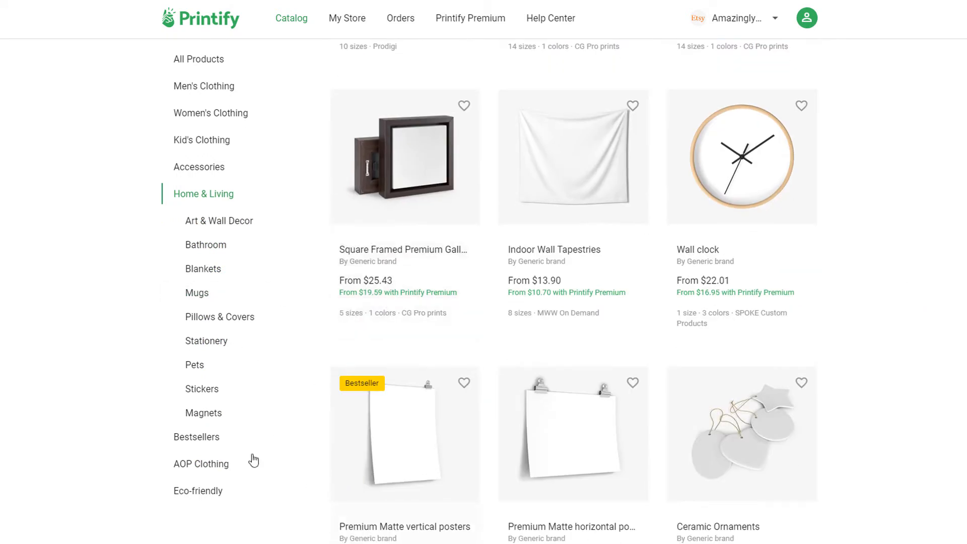
click(214, 444)
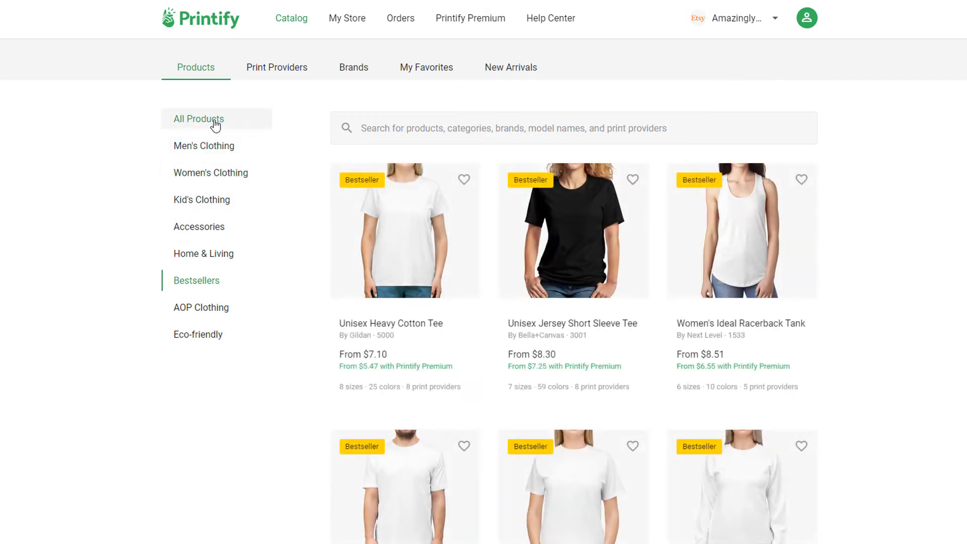
- Show All Products, then open the Unisex Jersey Short Sleeve Tee product page
click(217, 124)
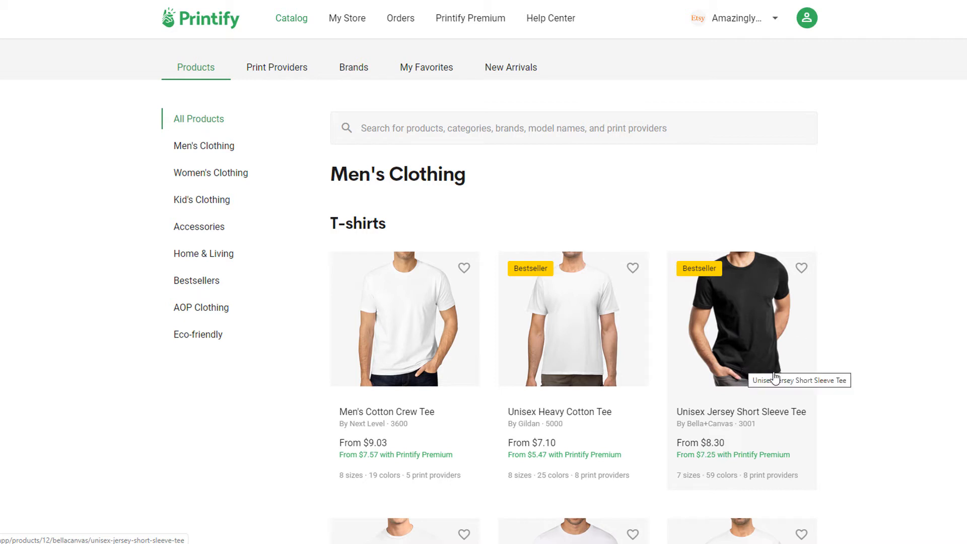
click(745, 324)
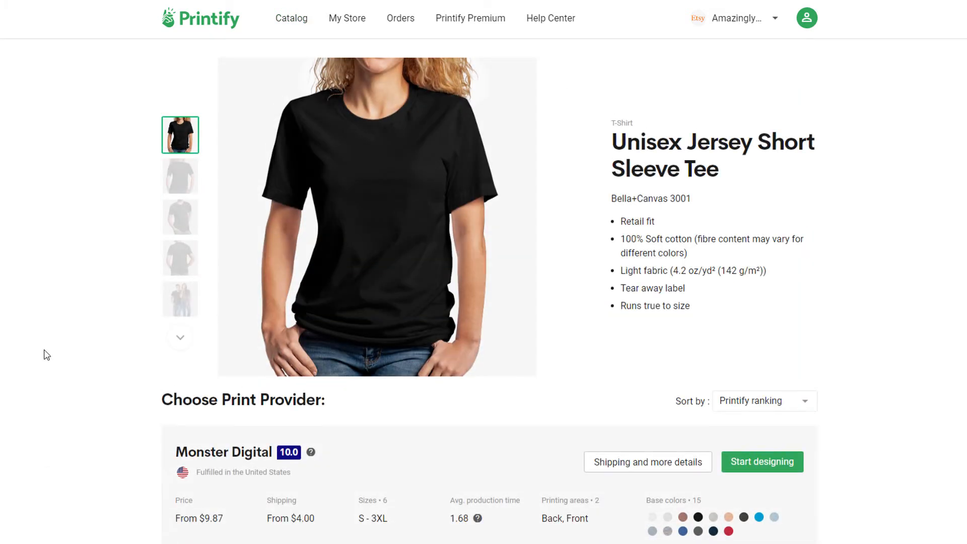
scroll(302, 403, down, 8)
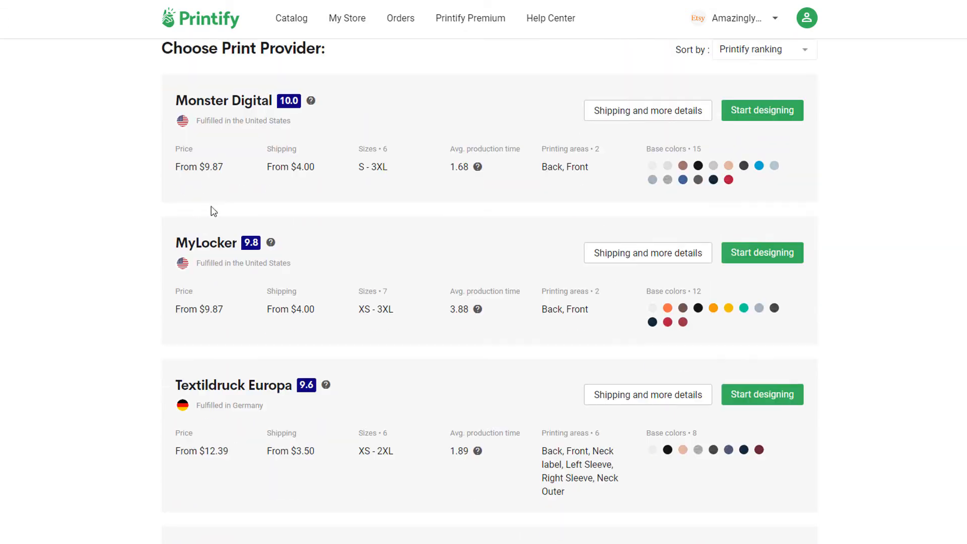
scroll(214, 230, down, 15)
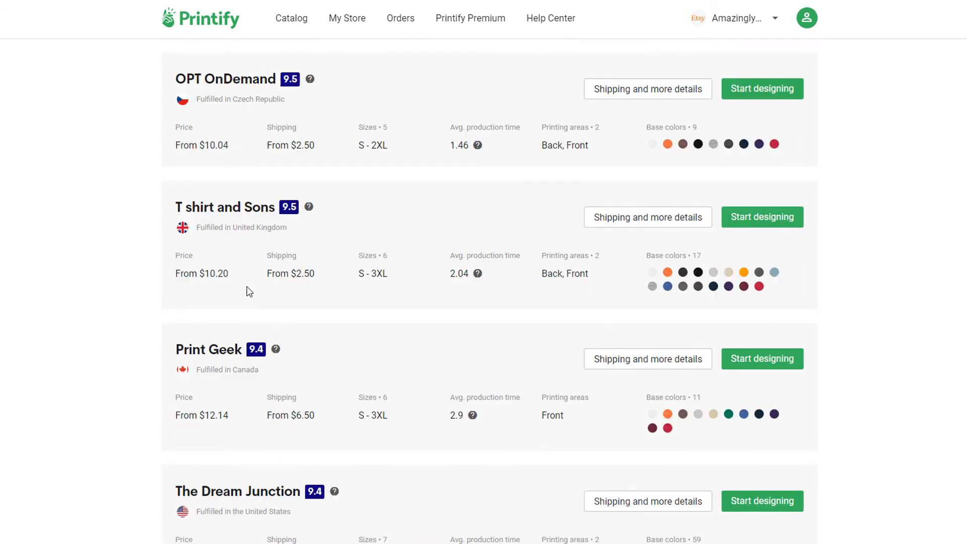
scroll(251, 307, down, 5)
scroll(264, 328, up, 20)
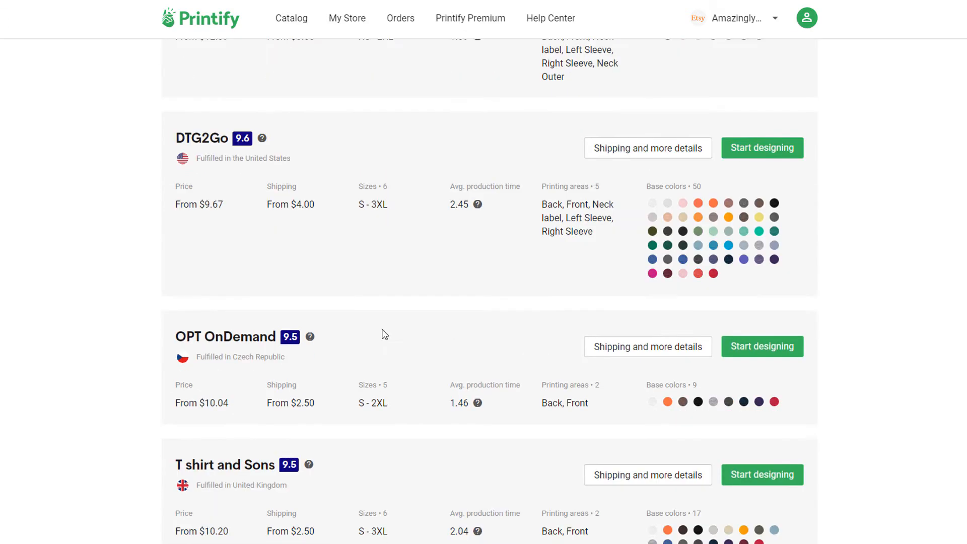
scroll(389, 371, up, 9)
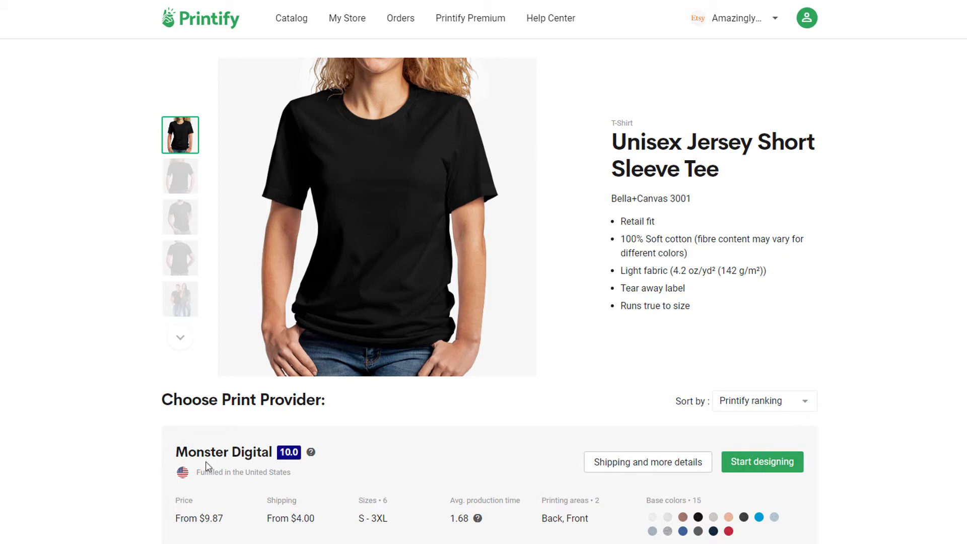
- Review the print providers, noting Monster Digital's Back and Front printing areas
scroll(172, 464, down, 3)
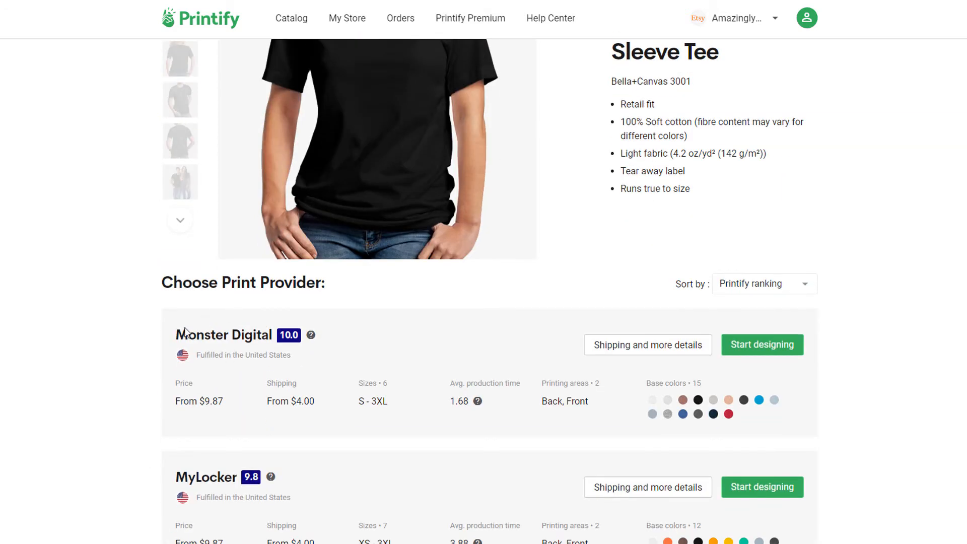
scroll(191, 414, up, 3)
scroll(191, 414, down, 3)
scroll(119, 376, up, 2)
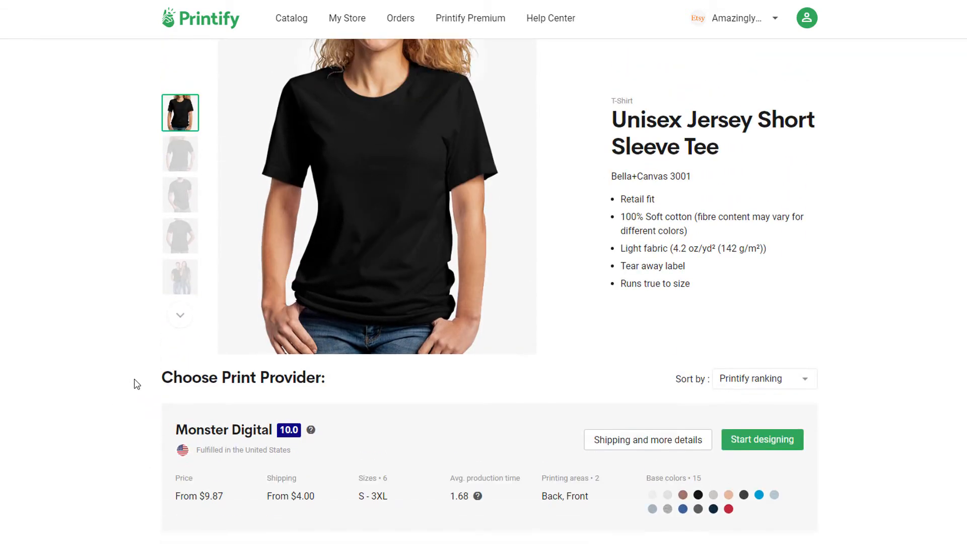
scroll(134, 384, down, 4)
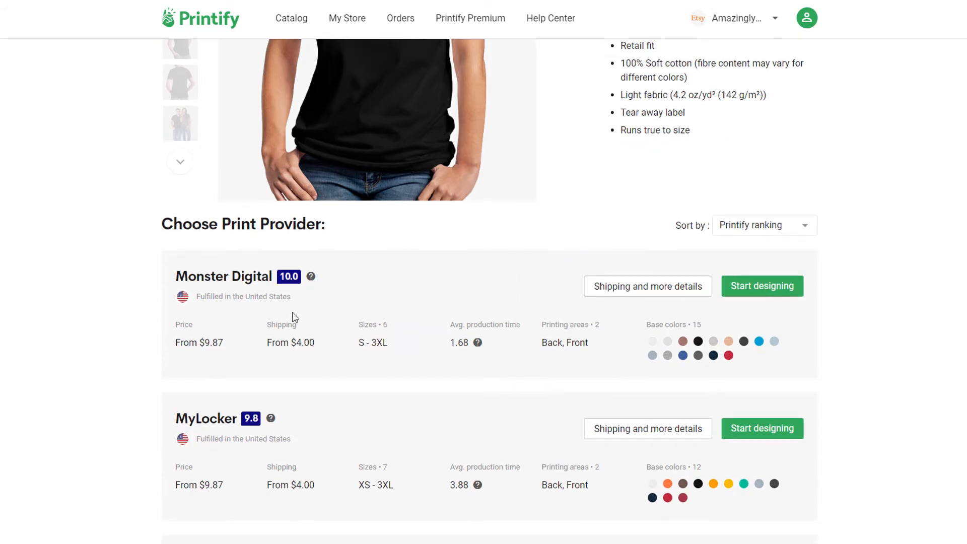
scroll(79, 312, down, 2)
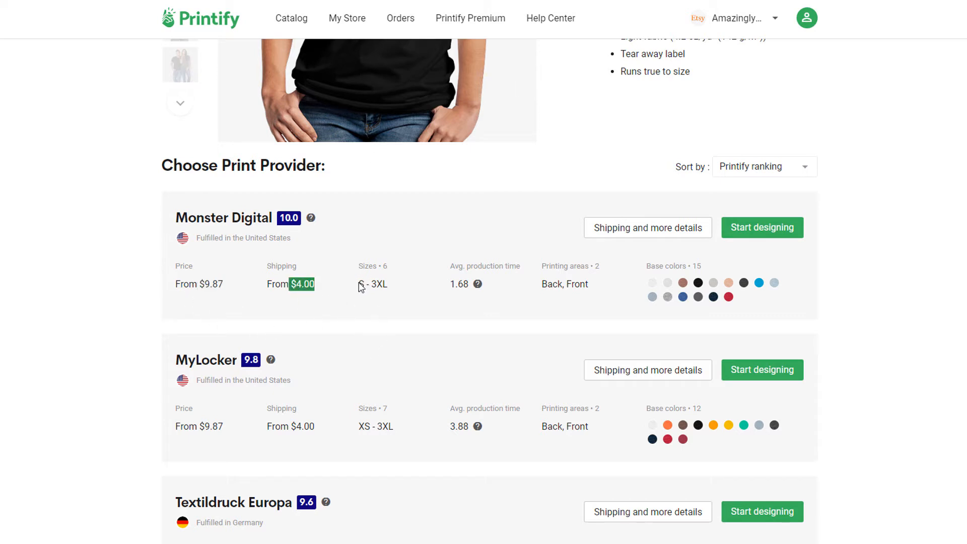
mouse_move(478, 285)
drag(542, 267, 603, 273)
drag(544, 295, 572, 285)
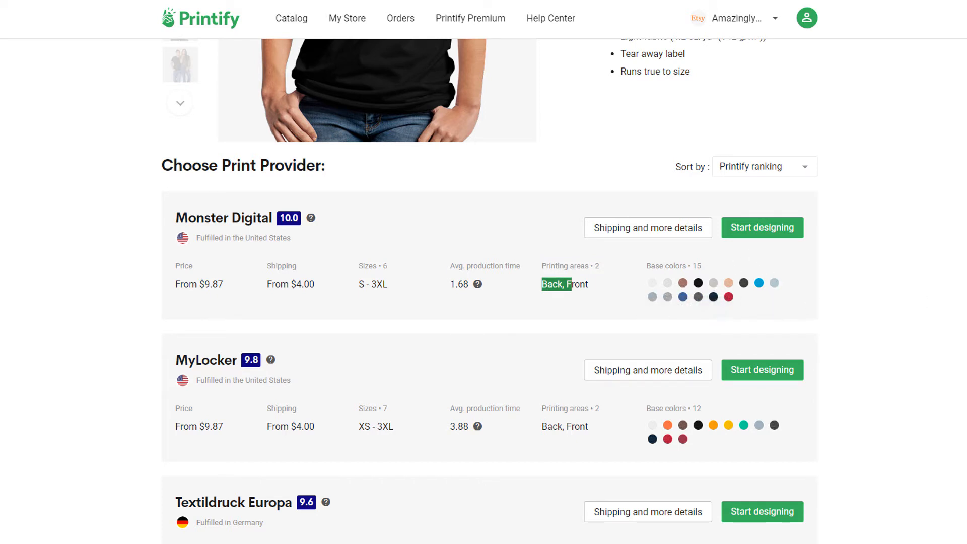
- Check DTG2Go's From $9.67 price and start designing with DTG2Go
scroll(226, 268, down, 2)
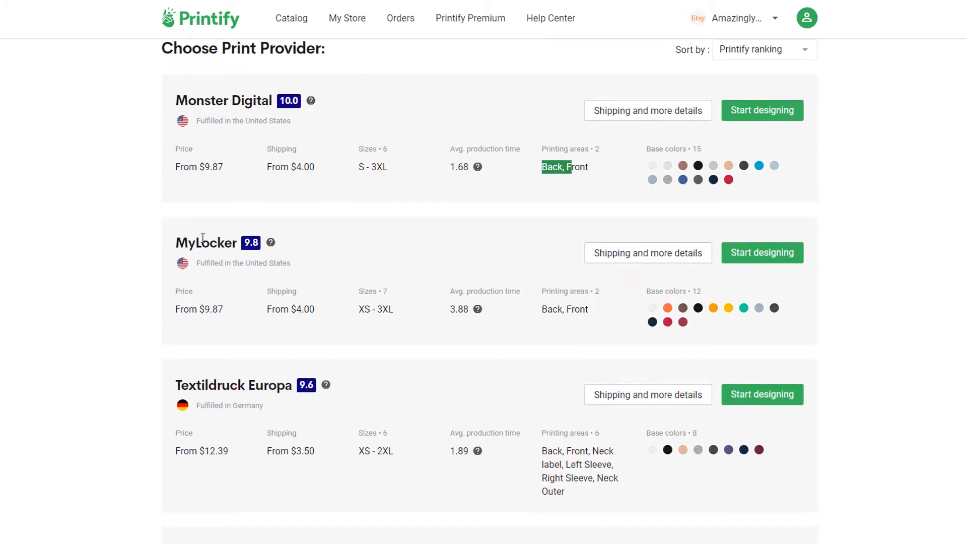
scroll(225, 260, down, 3)
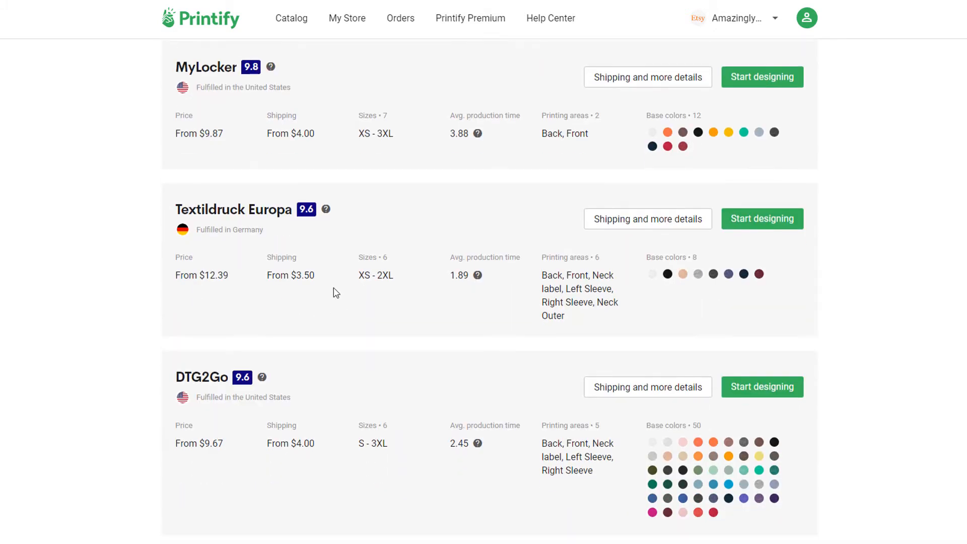
scroll(244, 257, down, 8)
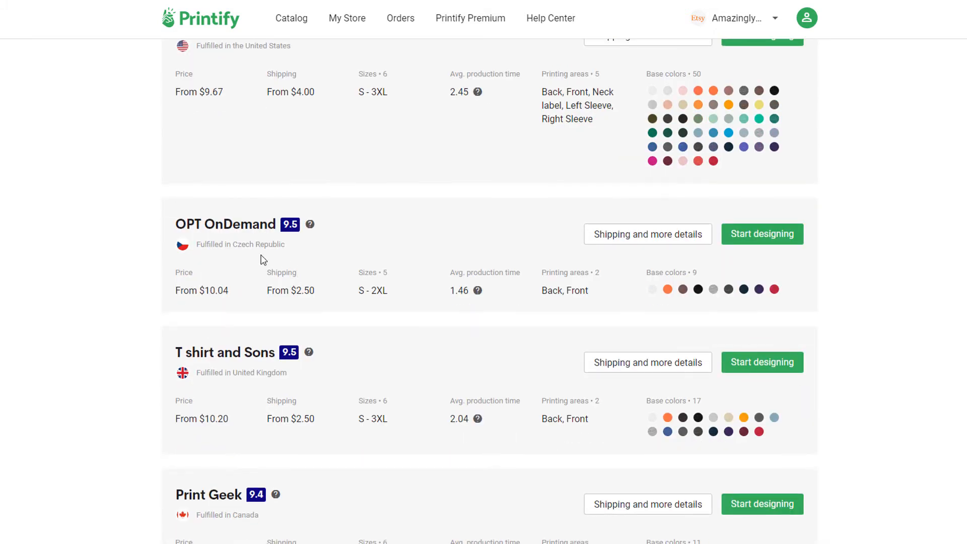
scroll(289, 272, down, 6)
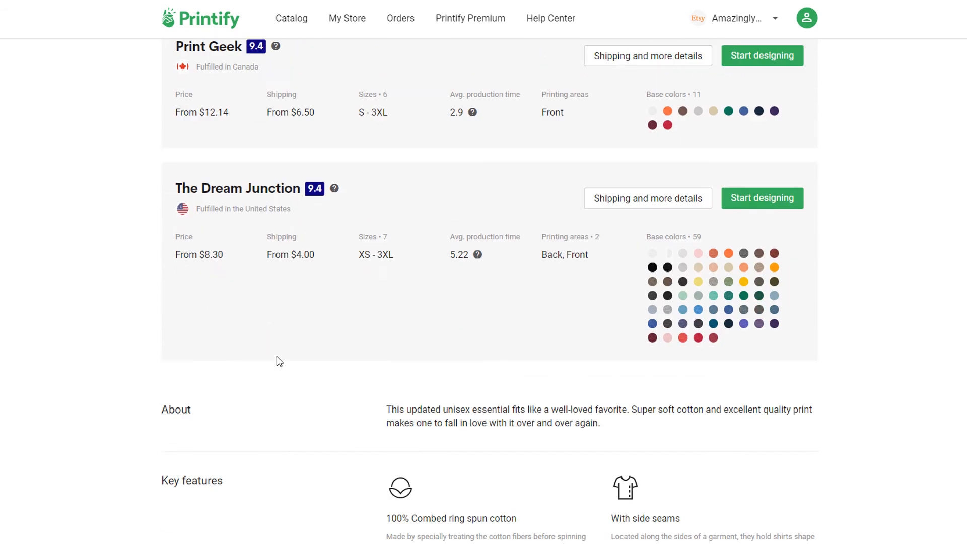
scroll(585, 382, up, 6)
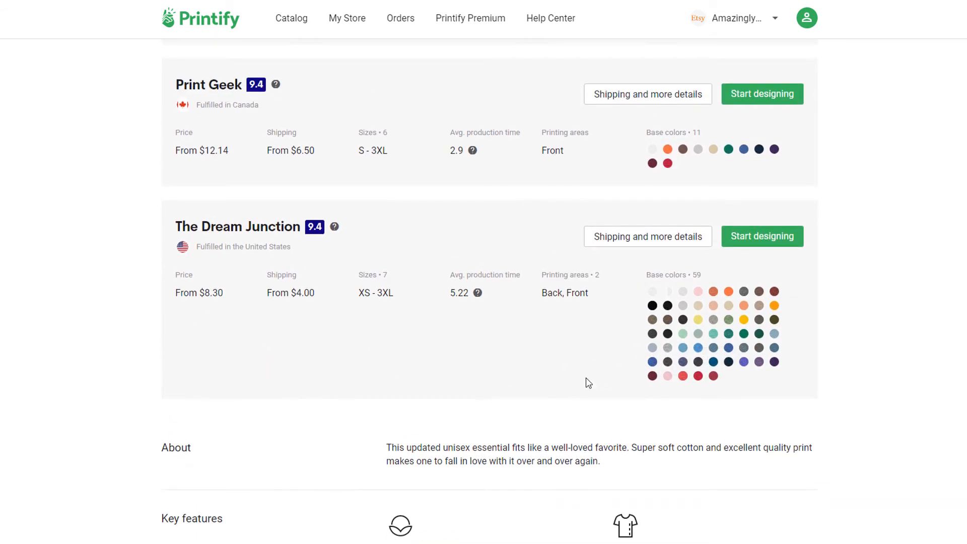
scroll(456, 373, up, 7)
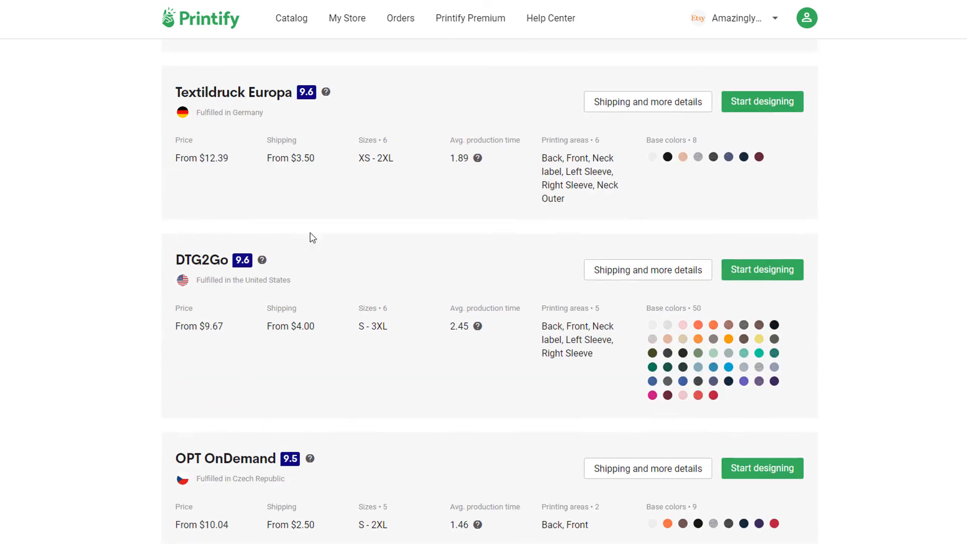
drag(173, 264, 202, 260)
click(204, 260)
double_click(201, 329)
click(464, 328)
click(749, 277)
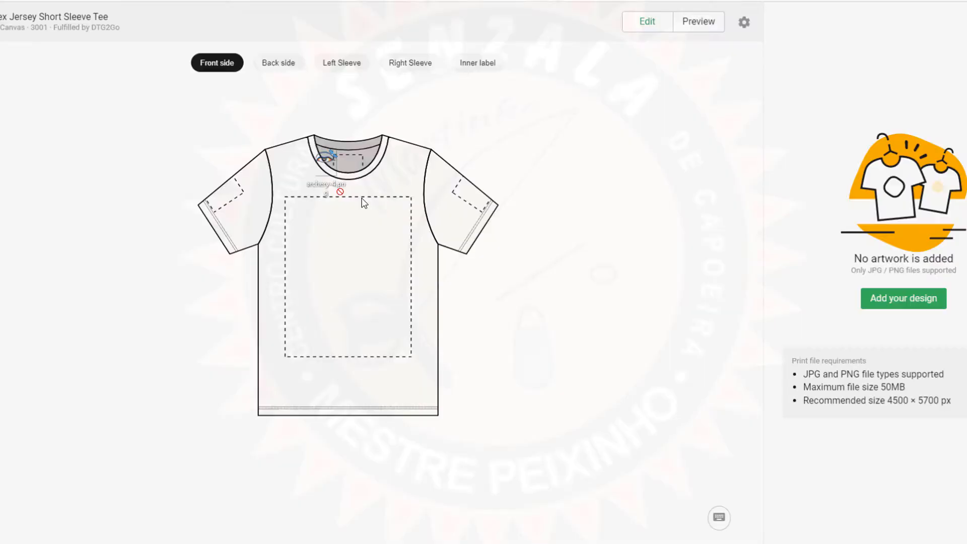
- Drag archery-4.png from the desktop onto the white tee's front to upload it
drag(362, 202, 378, 295)
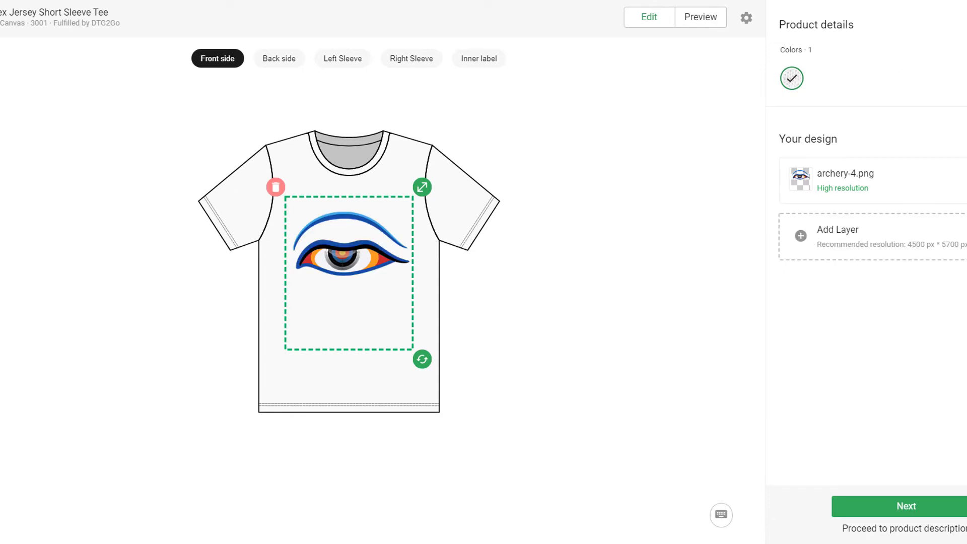
- Add Vintage Black, Berry and Coral to the tee's selected colors
click(963, 50)
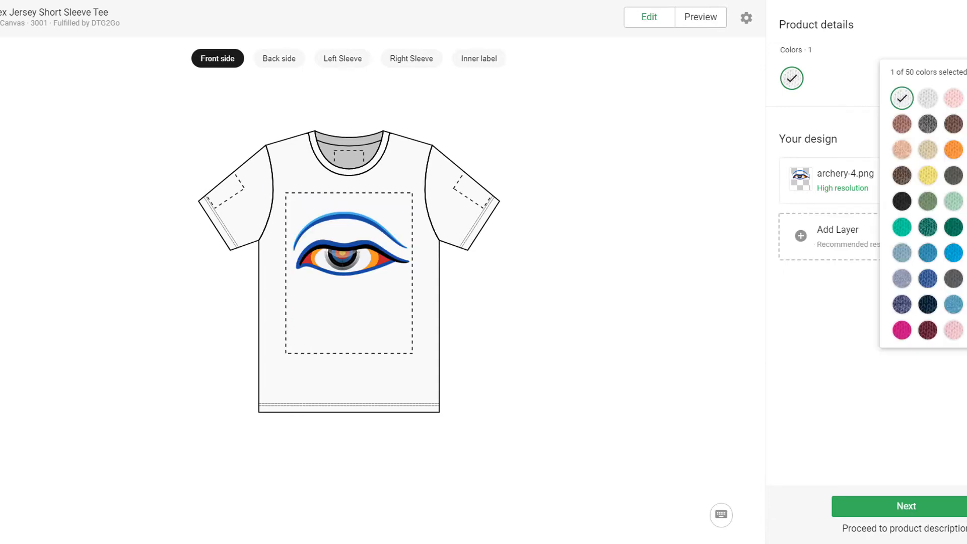
click(902, 201)
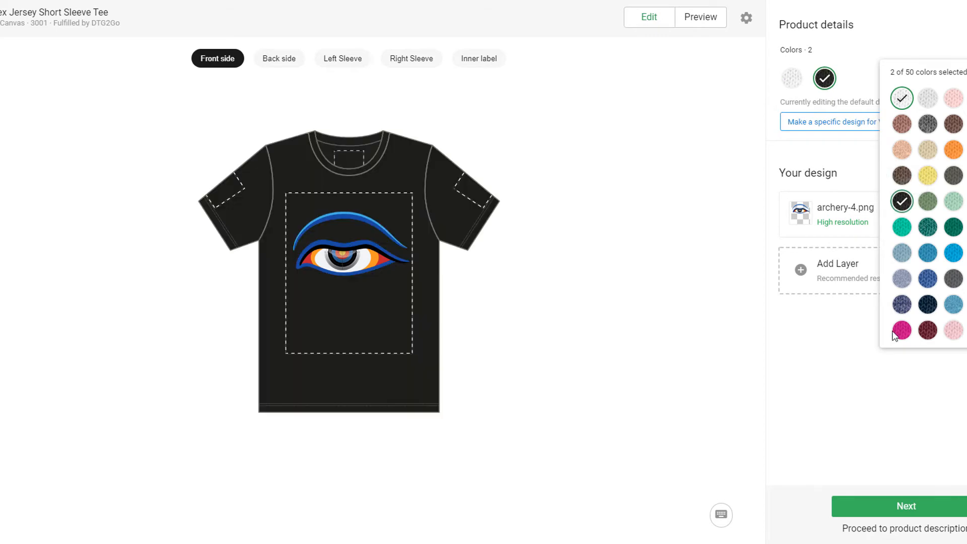
click(902, 333)
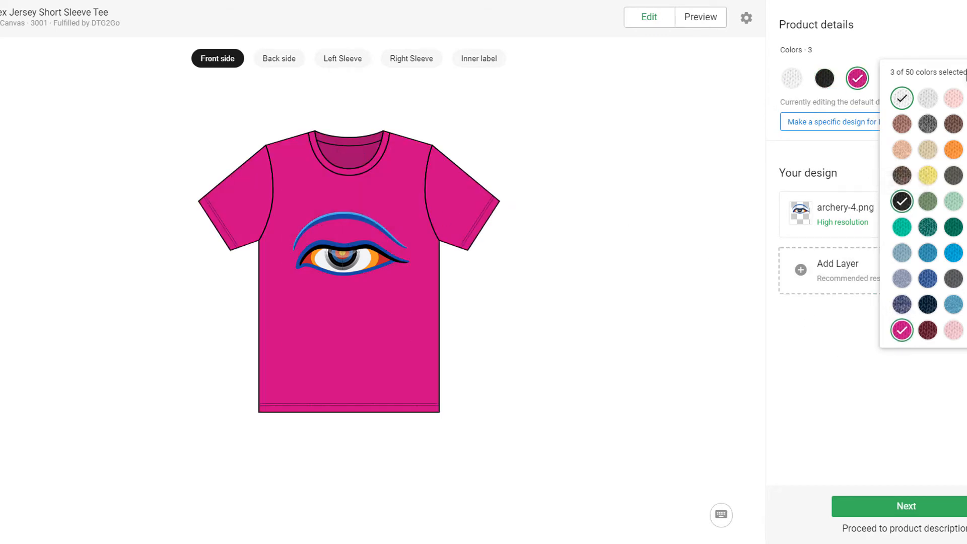
click(966, 98)
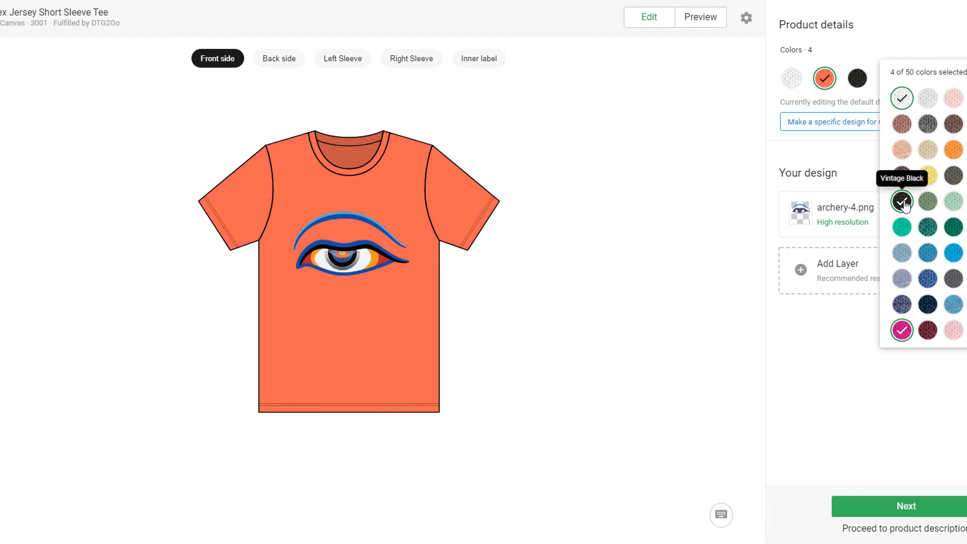
click(903, 202)
click(903, 202)
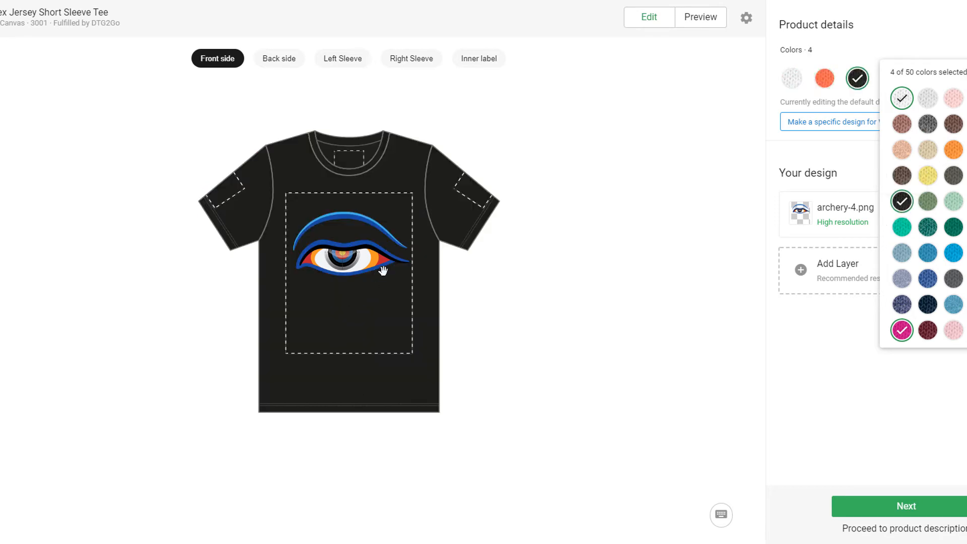
- Shrink the eye design slightly to 14.70 width and move it lower
click(382, 271)
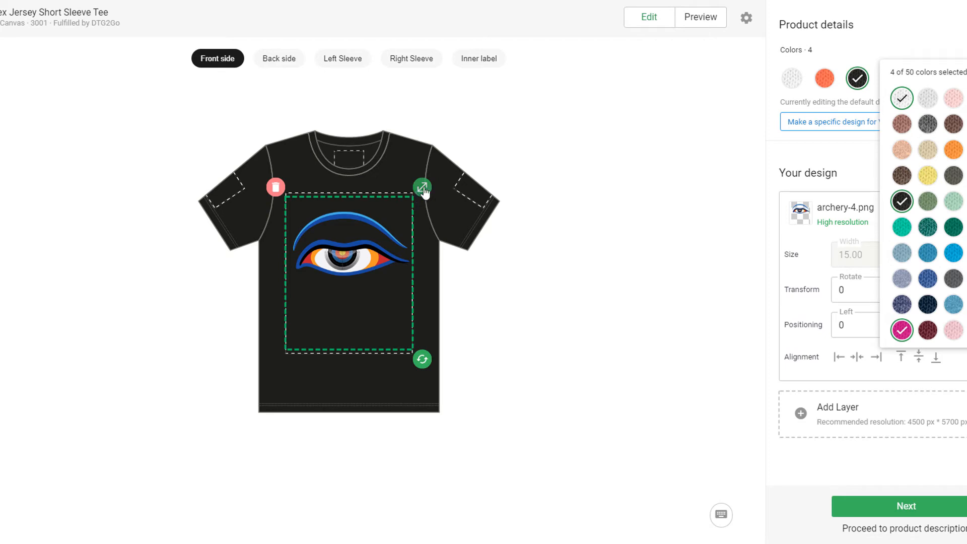
mouse_move(424, 192)
mouse_down()
mouse_move(484, 158)
mouse_move(431, 200)
mouse_move(422, 190)
mouse_up()
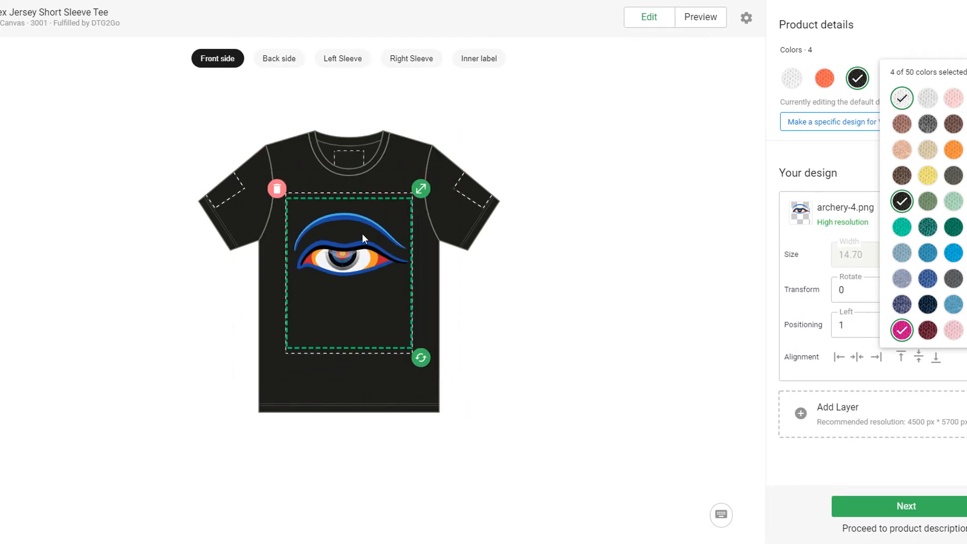
drag(363, 239, 344, 250)
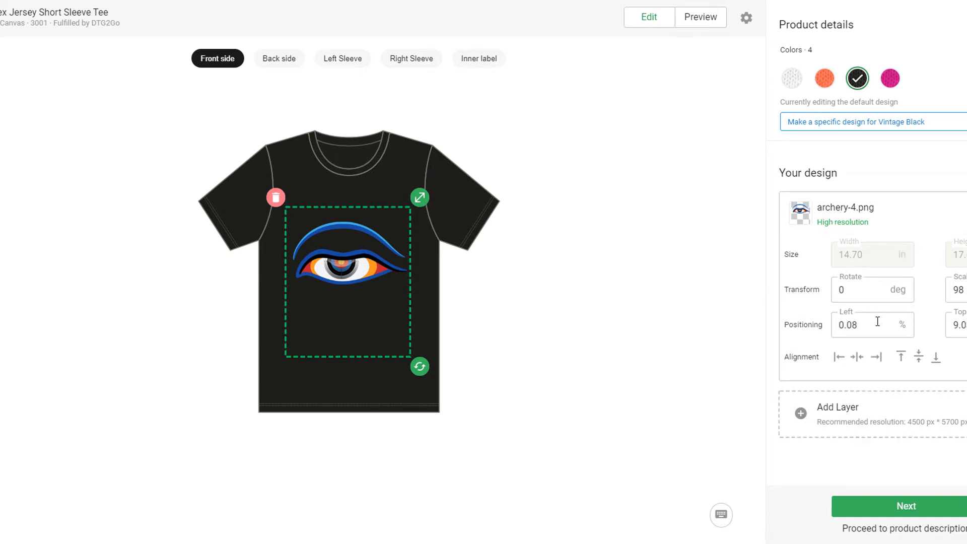
- Advance past the editor and Mockups steps to the product Description tab
click(913, 507)
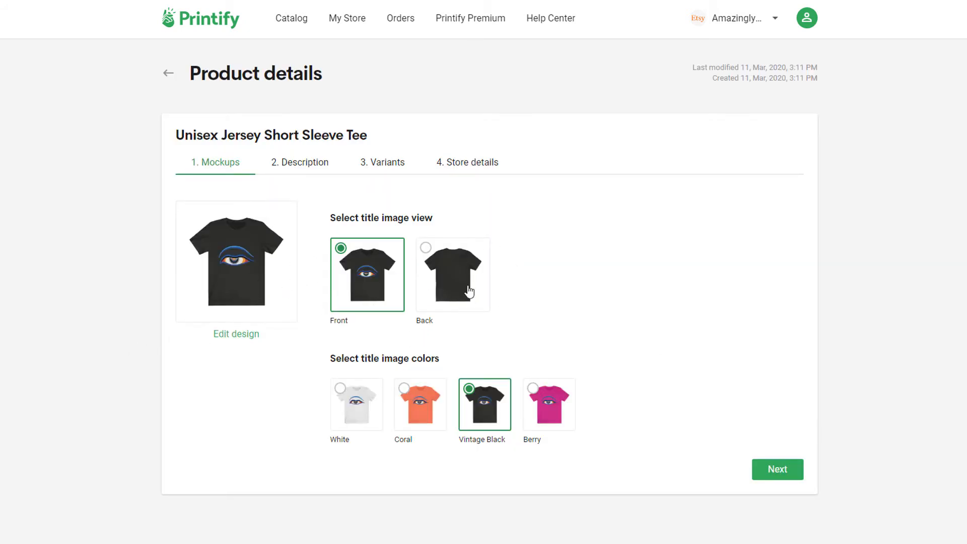
click(778, 472)
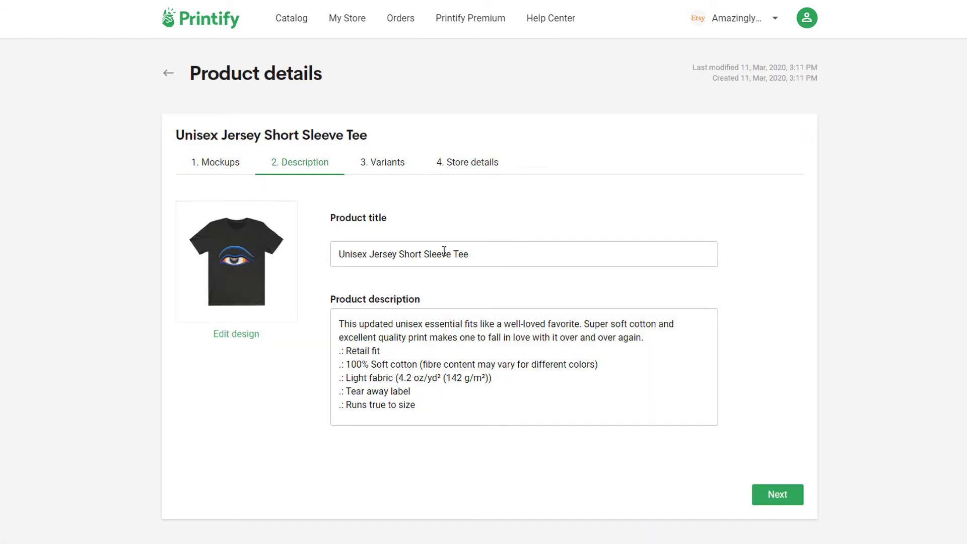
- Title the product 'Traditional Archery T-Shirt for Boys' and proceed to Variants pricing
triple_click(444, 251)
text(Tr)
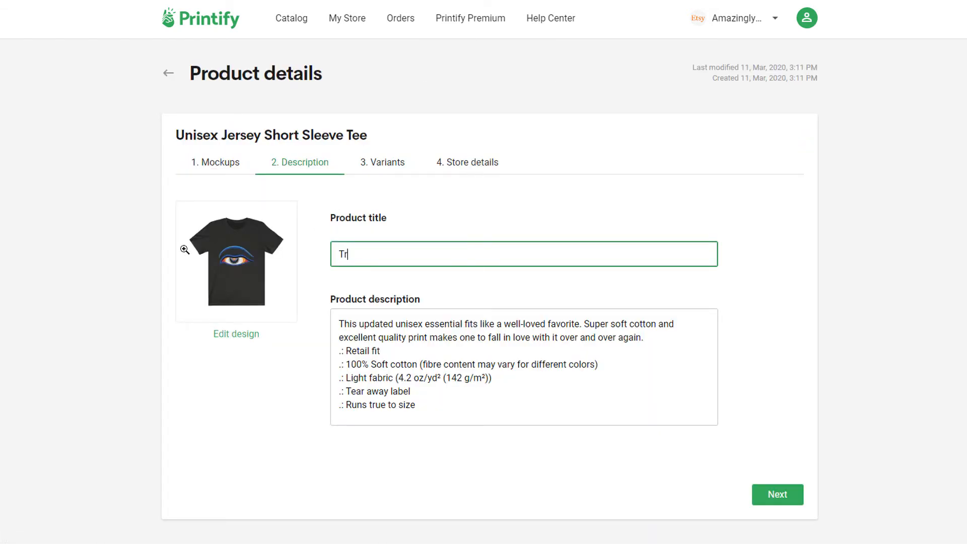
text(aditional Archery T-Shirt for Boys)
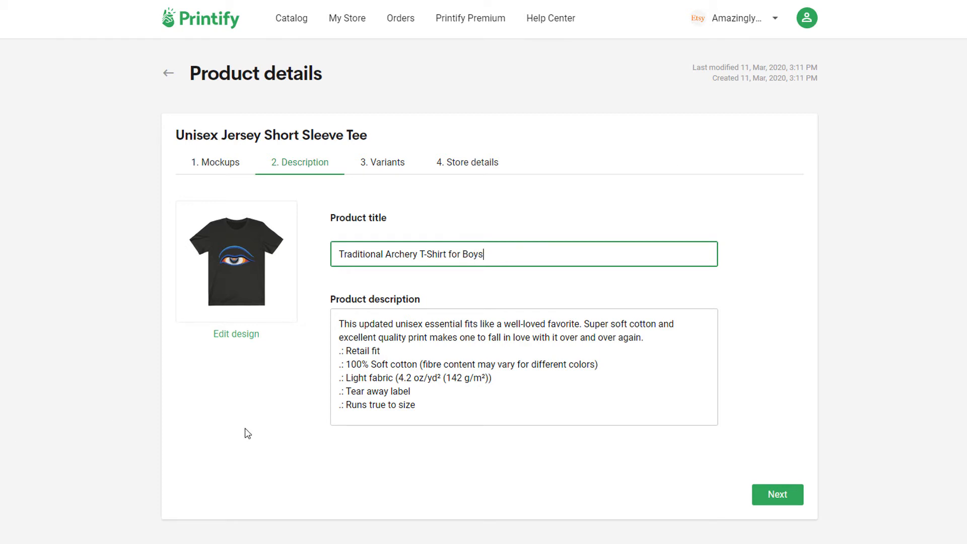
click(376, 353)
click(788, 495)
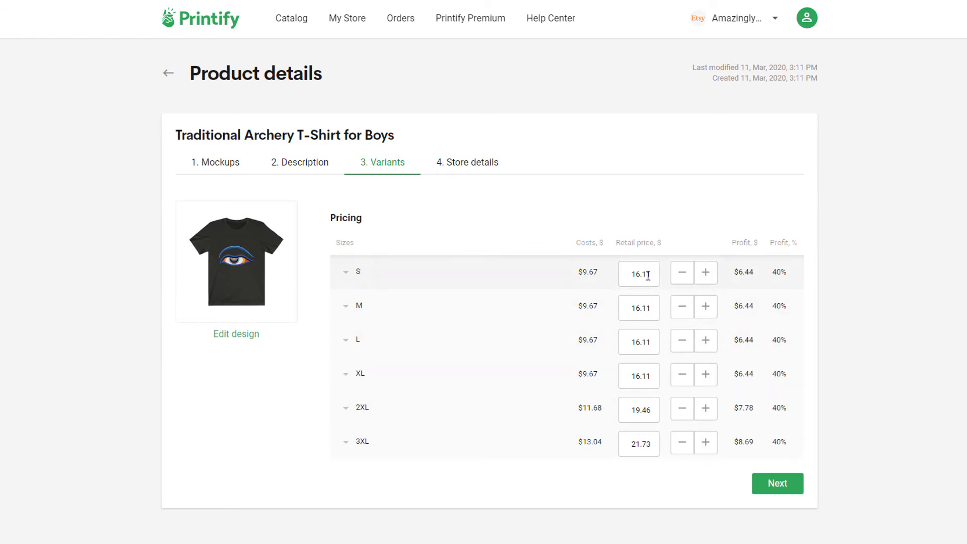
- Set the S, M and L retail prices to 20
click(628, 279)
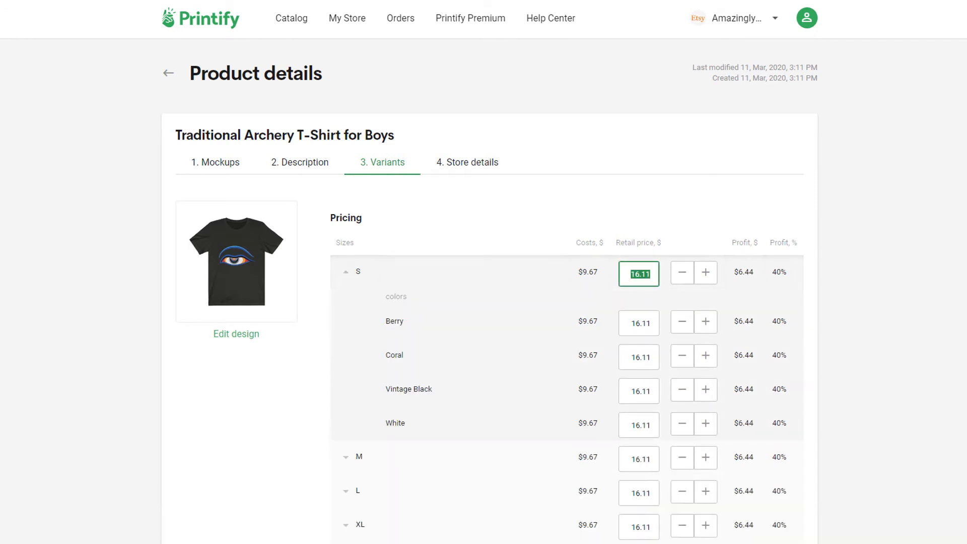
text(20)
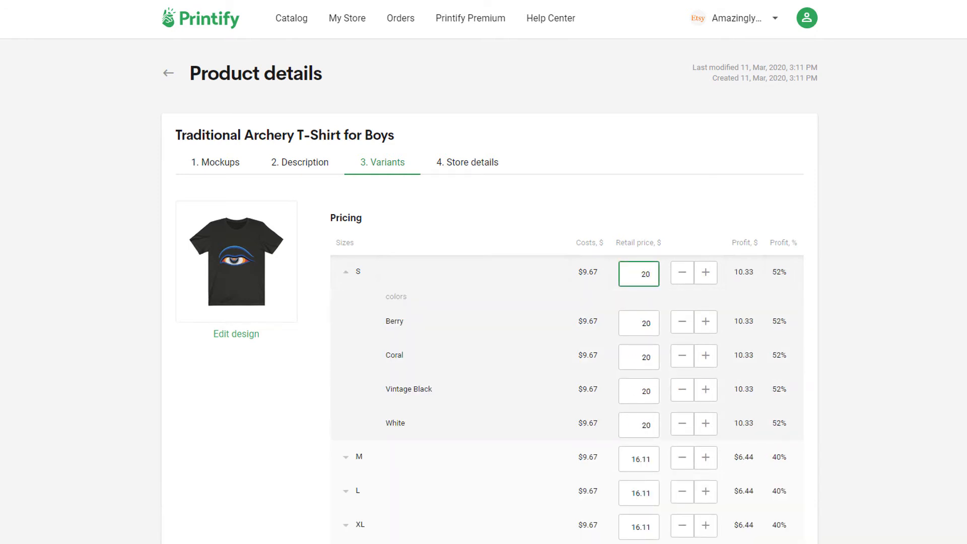
scroll(504, 451, down, 2)
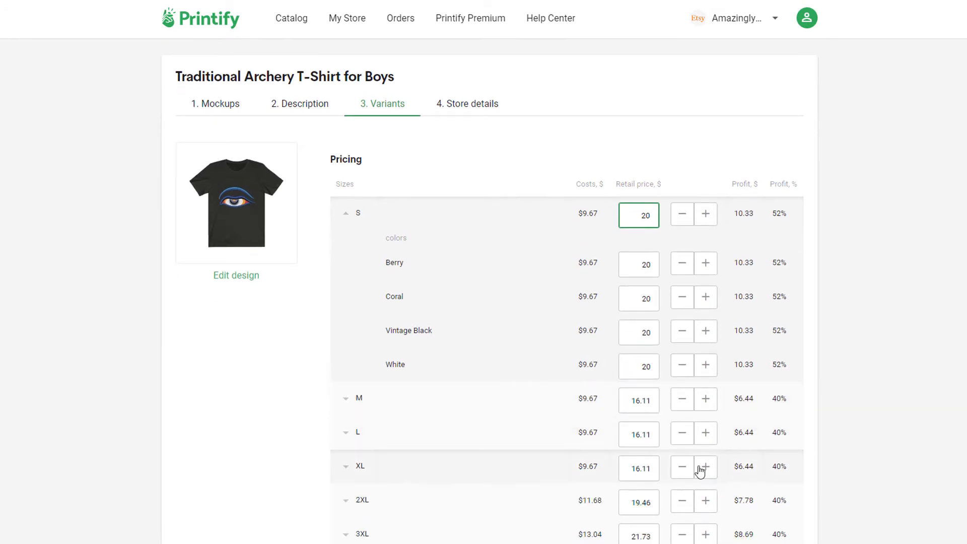
drag(635, 218, 689, 225)
key(ctrl+c)
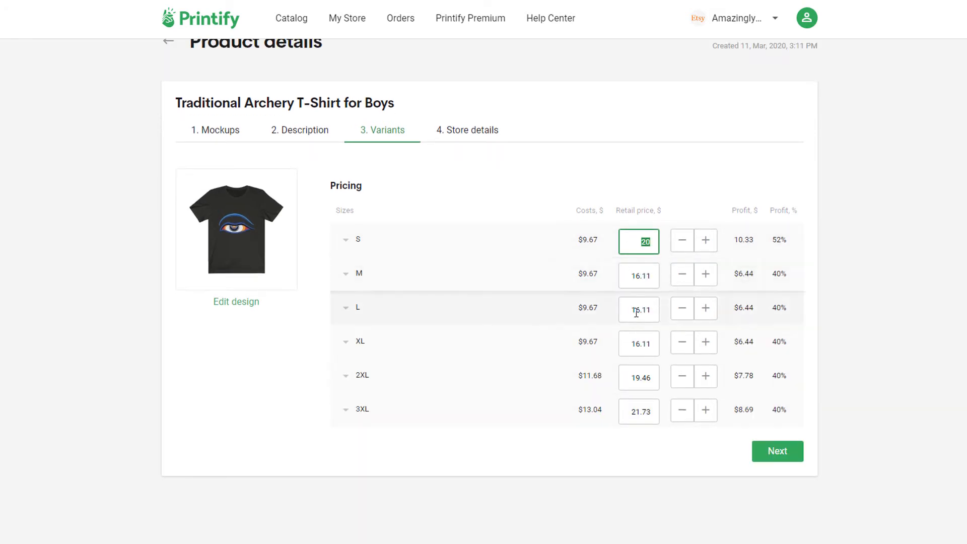
drag(628, 275, 650, 275)
key(ctrl+v)
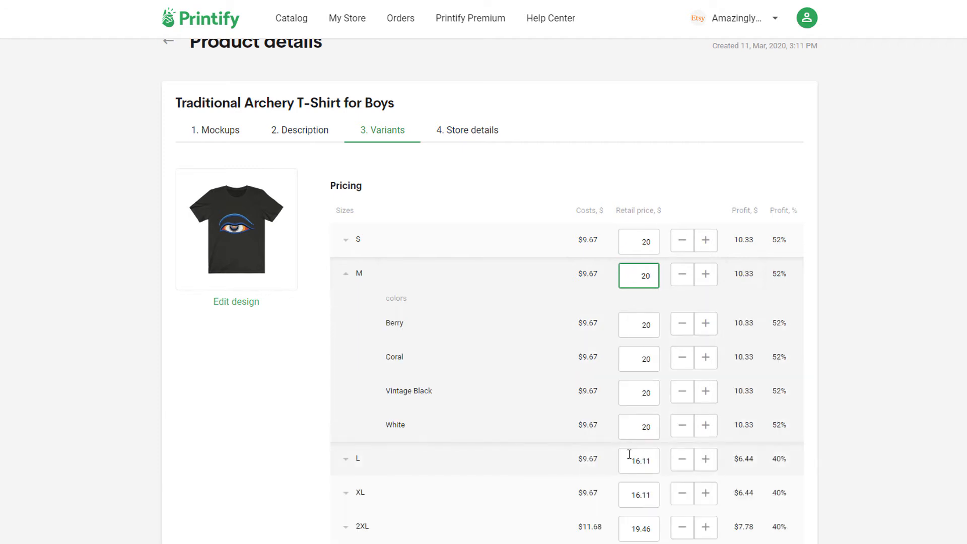
drag(635, 461, 650, 464)
key(ctrl+v)
- Price XL at 21, and 2XL and 3XL at 22
scroll(632, 478, down, 6)
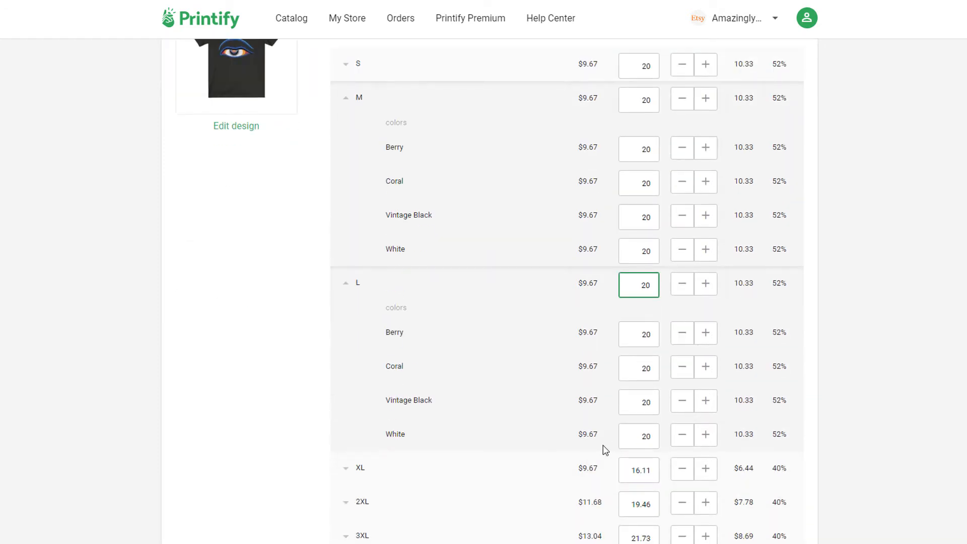
drag(621, 333, 678, 356)
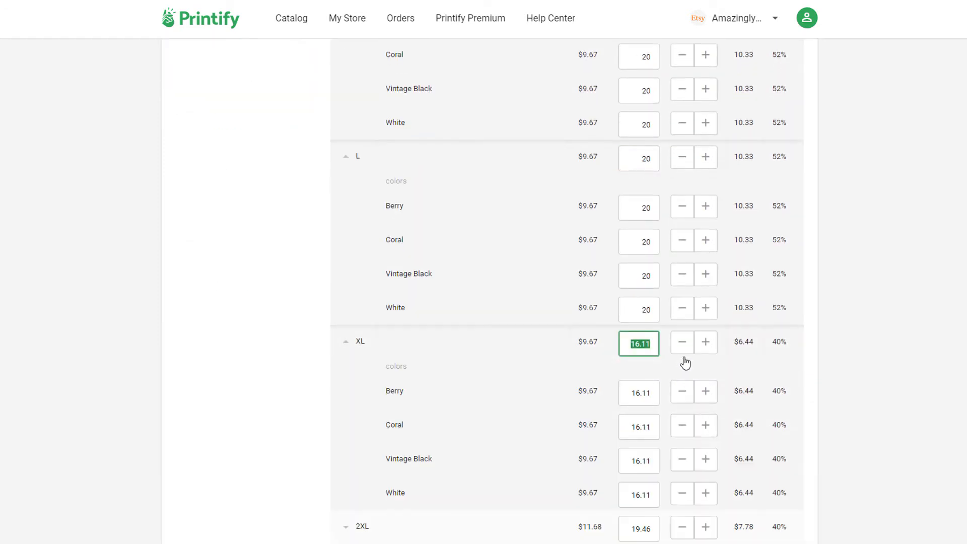
text(21)
scroll(587, 389, down, 3)
drag(630, 387, 671, 418)
text(22)
scroll(635, 429, down, 2)
scroll(635, 418, down, 1)
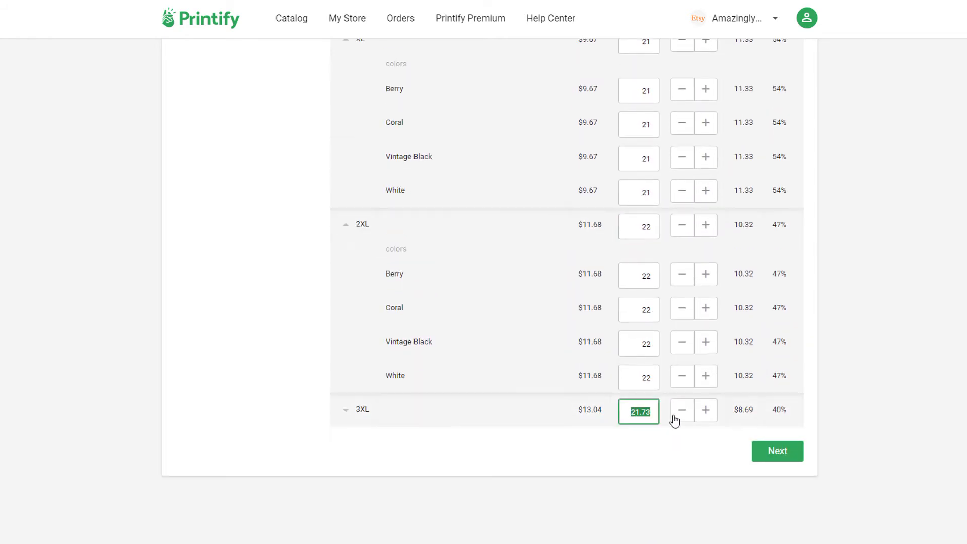
text(22)
click(227, 294)
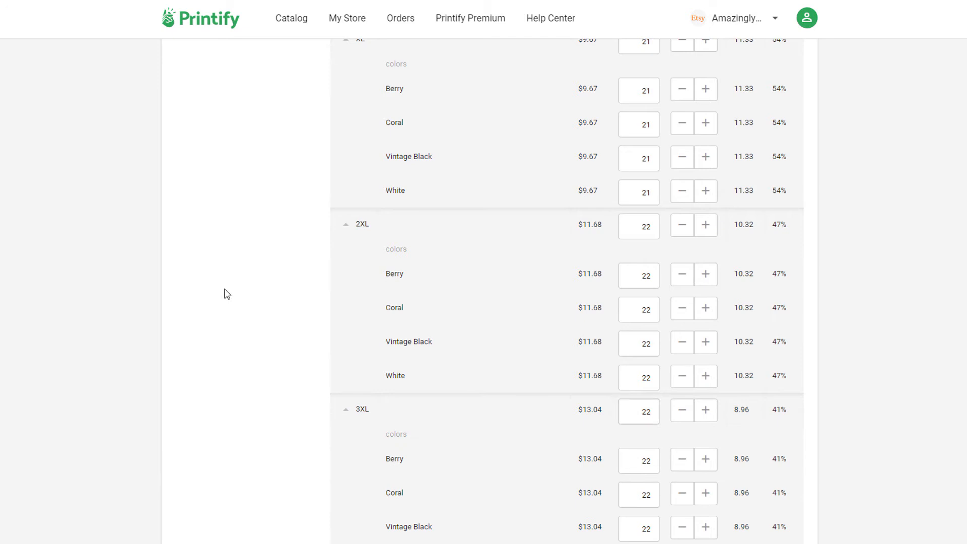
- Collapse the 2XL and 3XL variant rows, review the prices, and continue to Store details
click(345, 409)
click(346, 227)
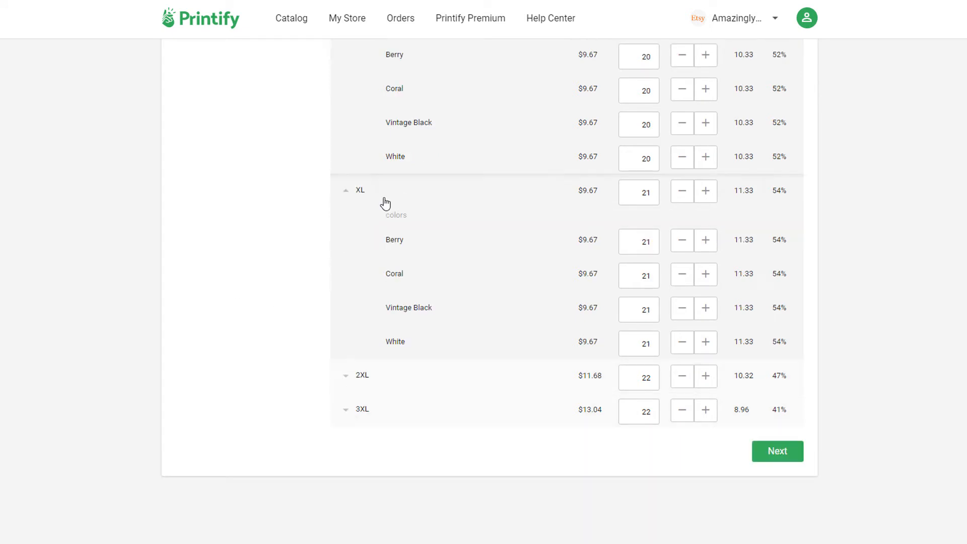
scroll(391, 205, up, 2)
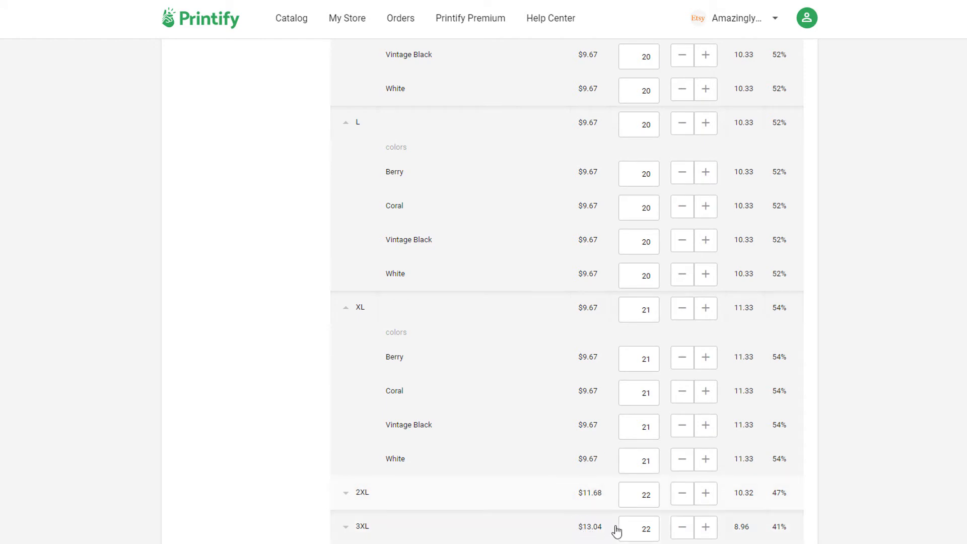
scroll(655, 489, down, 2)
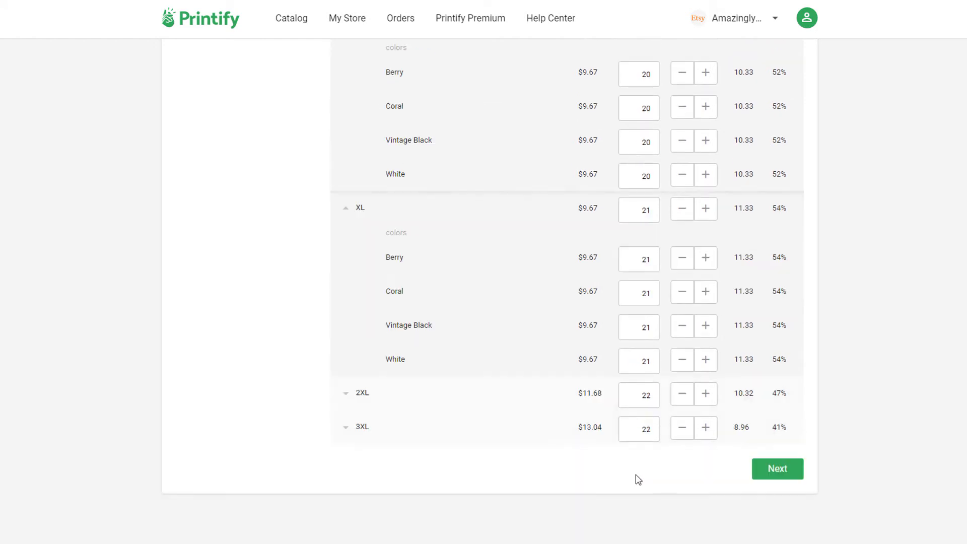
scroll(637, 479, up, 5)
scroll(730, 155, up, 1)
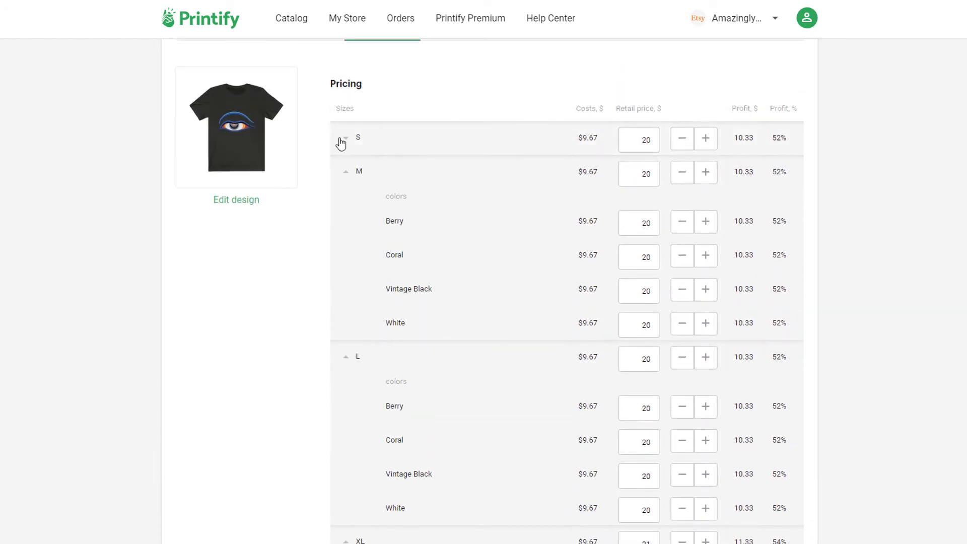
scroll(453, 111, down, 5)
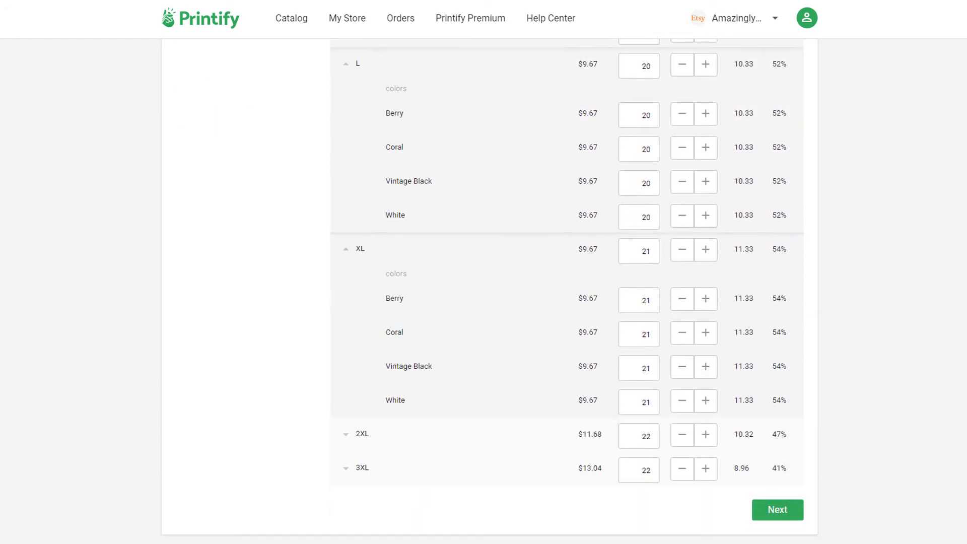
click(772, 514)
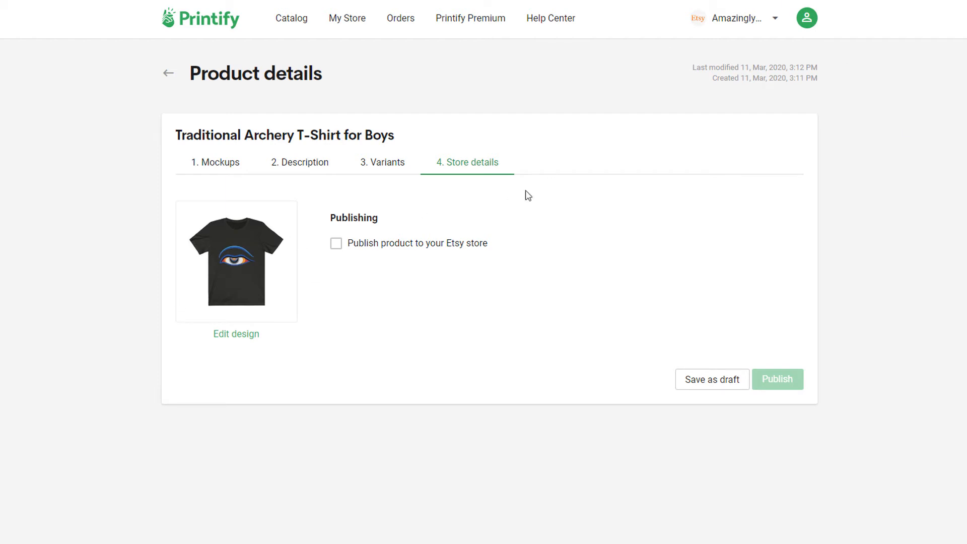
- Leave 'Publish product to your Etsy store' unticked and save the product unpublished
click(336, 245)
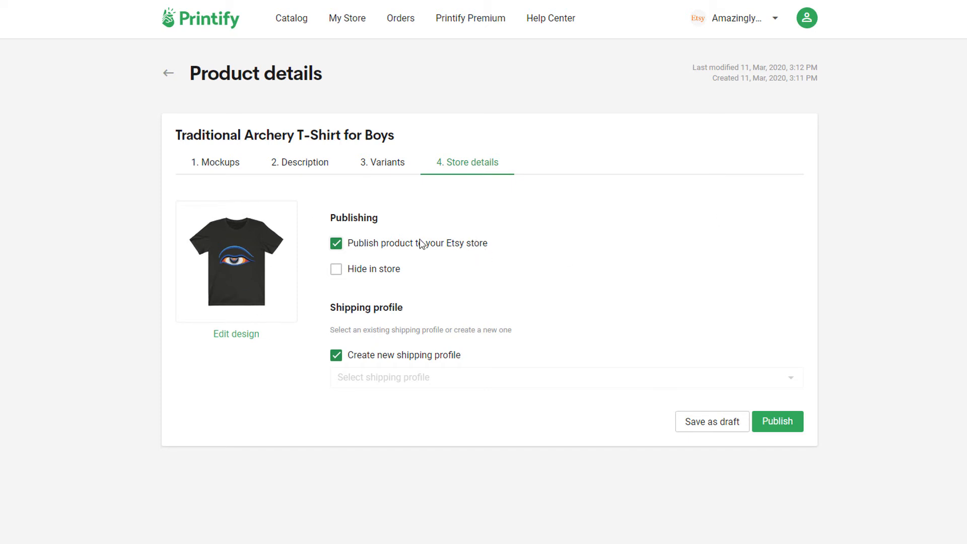
click(336, 244)
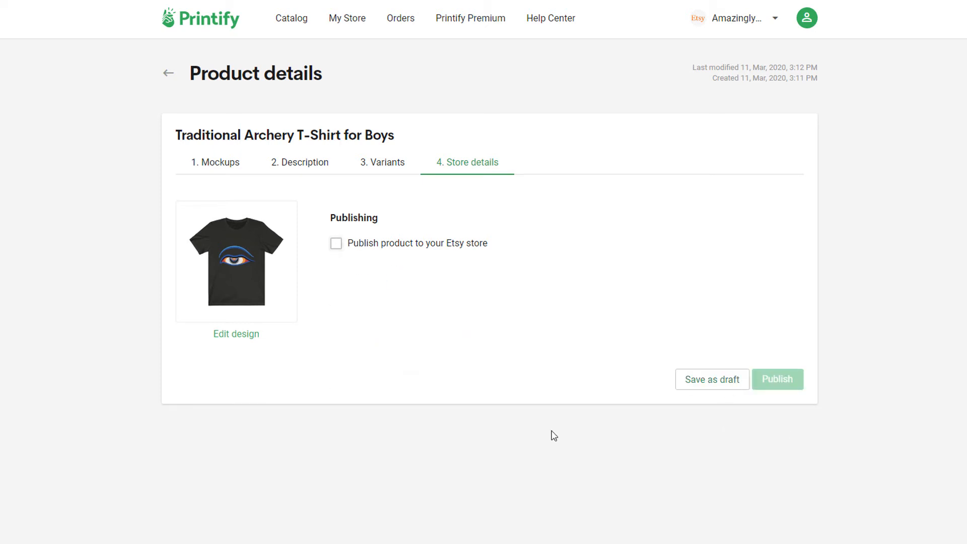
click(719, 384)
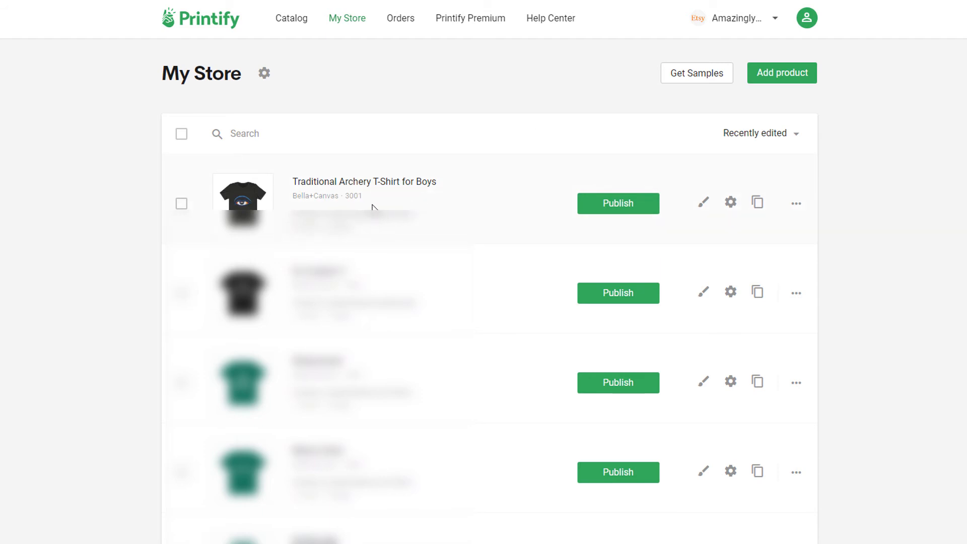
- Highlight the archery T-shirt's title in My Store, then go to the My Orders list
drag(295, 181, 442, 180)
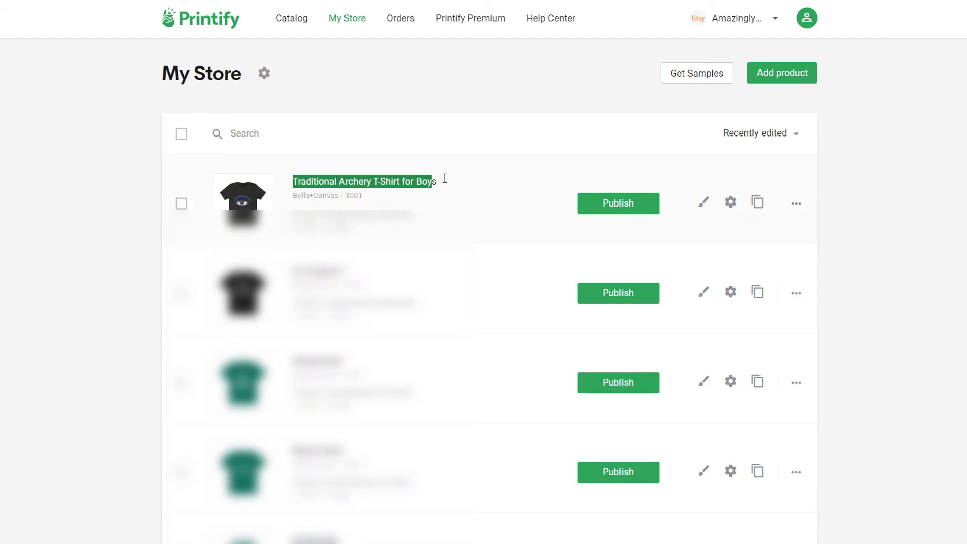
click(531, 120)
click(404, 23)
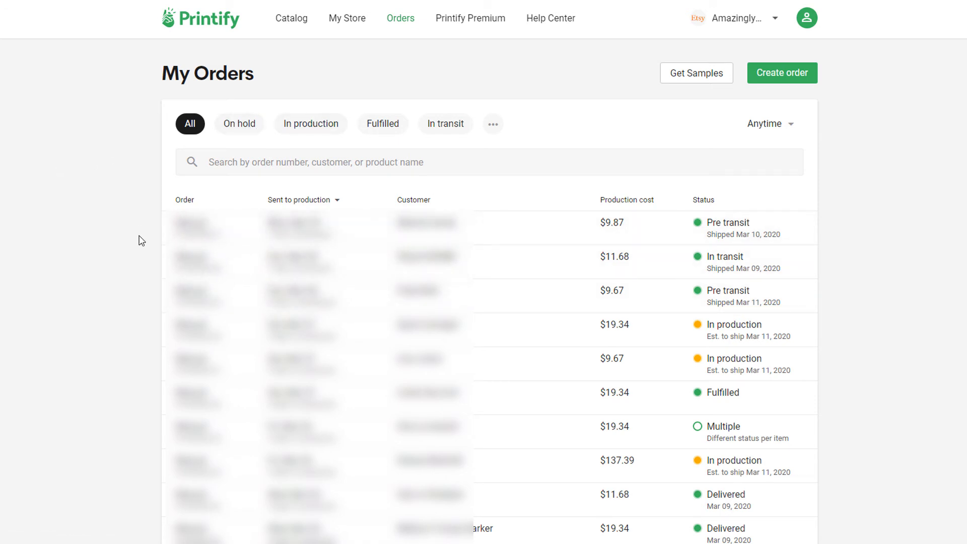
- Create a new order with one Vintage Black size M Traditional Archery T-Shirt for Boys at $9.67
click(779, 83)
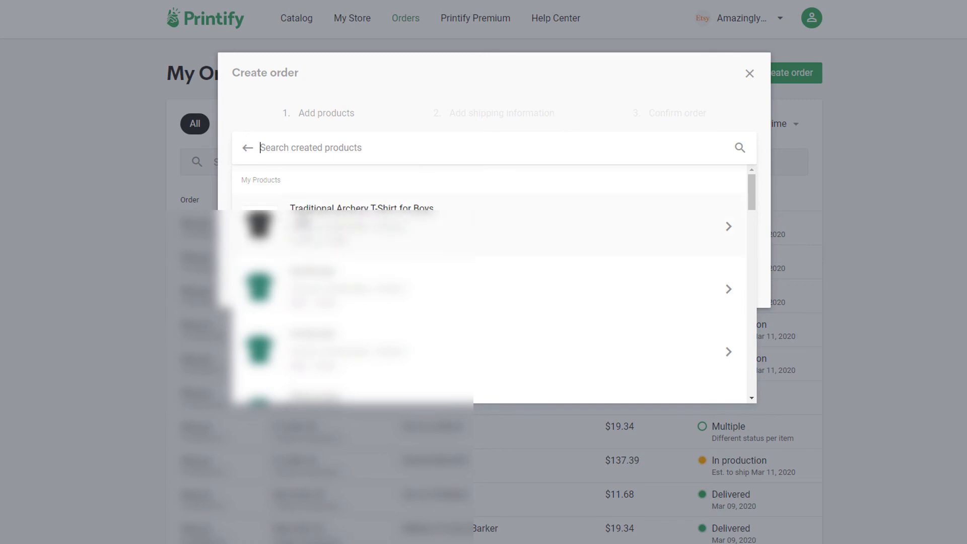
scroll(350, 236, down, 5)
scroll(352, 302, up, 5)
click(316, 234)
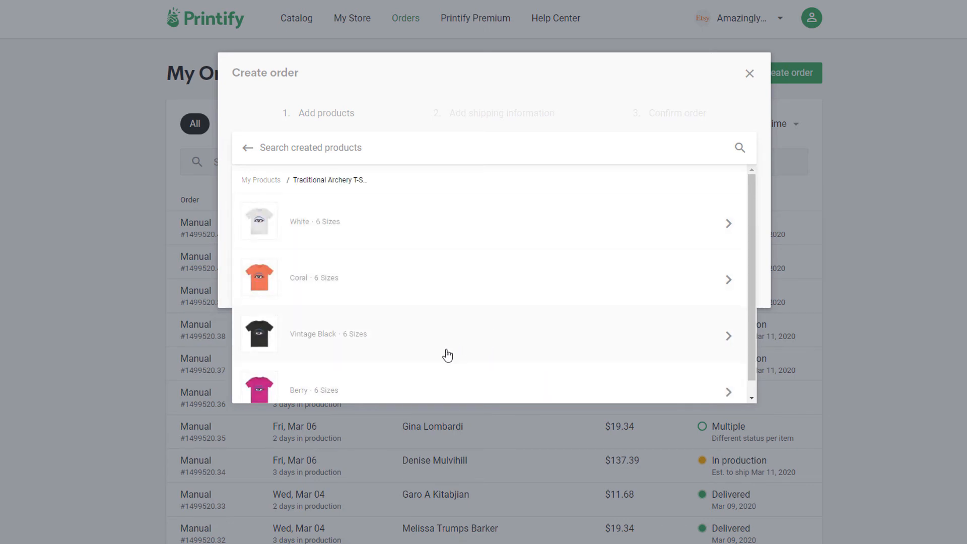
click(318, 339)
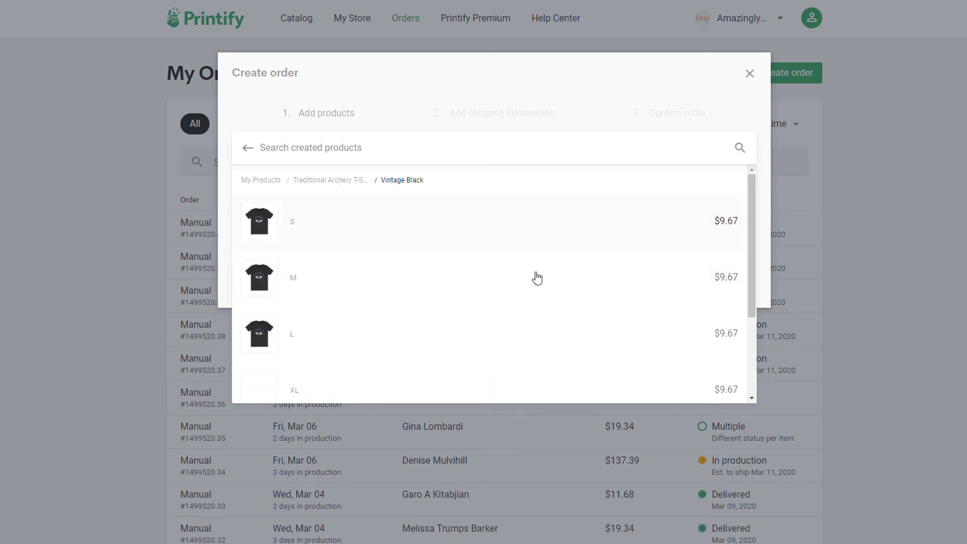
click(300, 285)
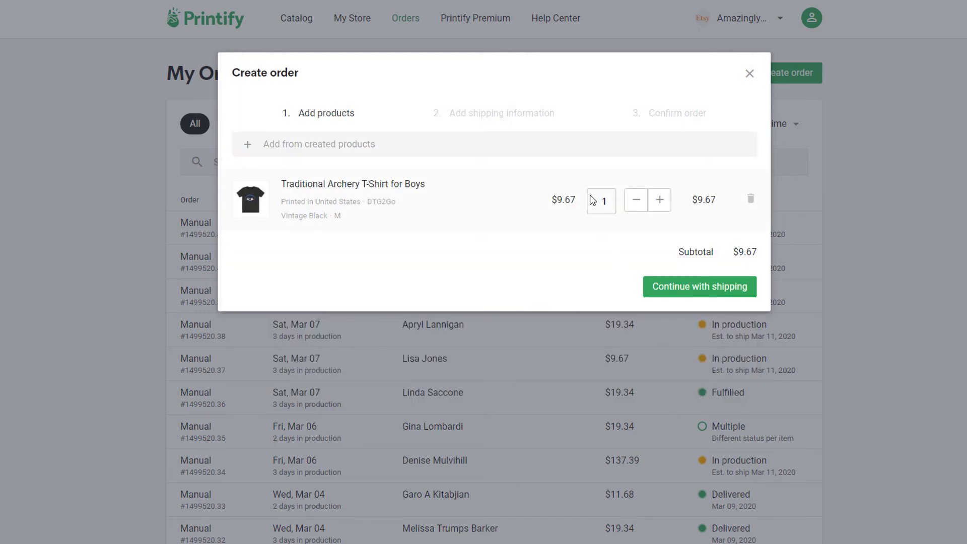
click(686, 289)
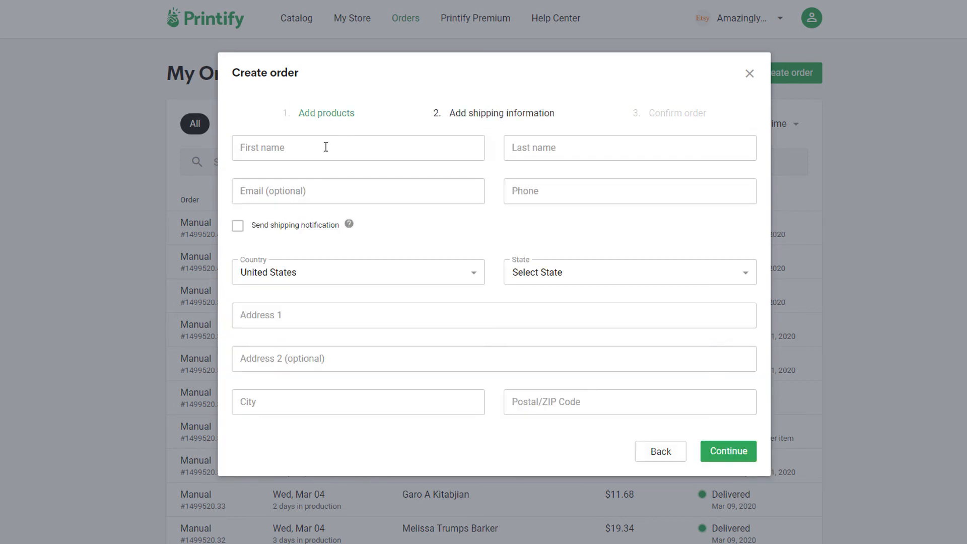
- Enter the recipient's first name, last name and phone number
click(326, 146)
text(asd)
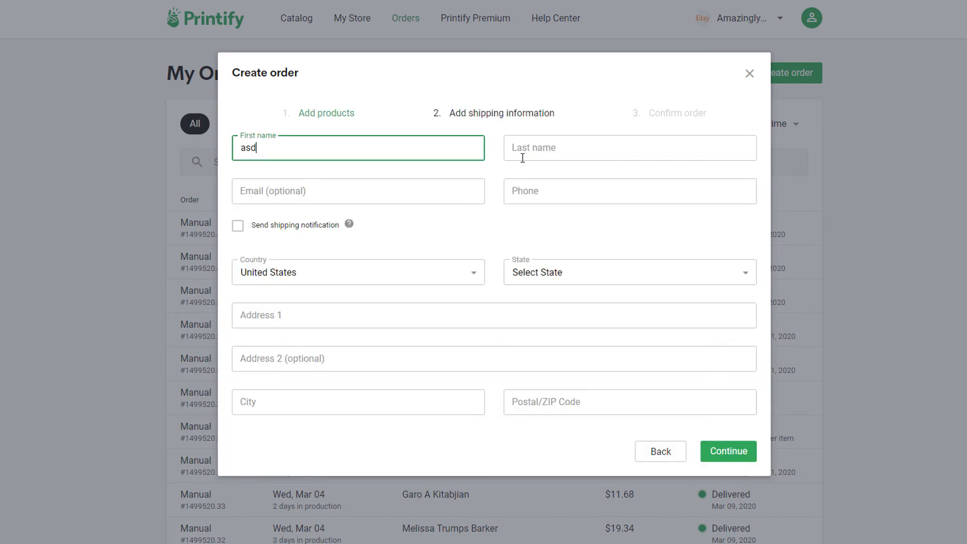
click(522, 158)
text(as)
click(362, 199)
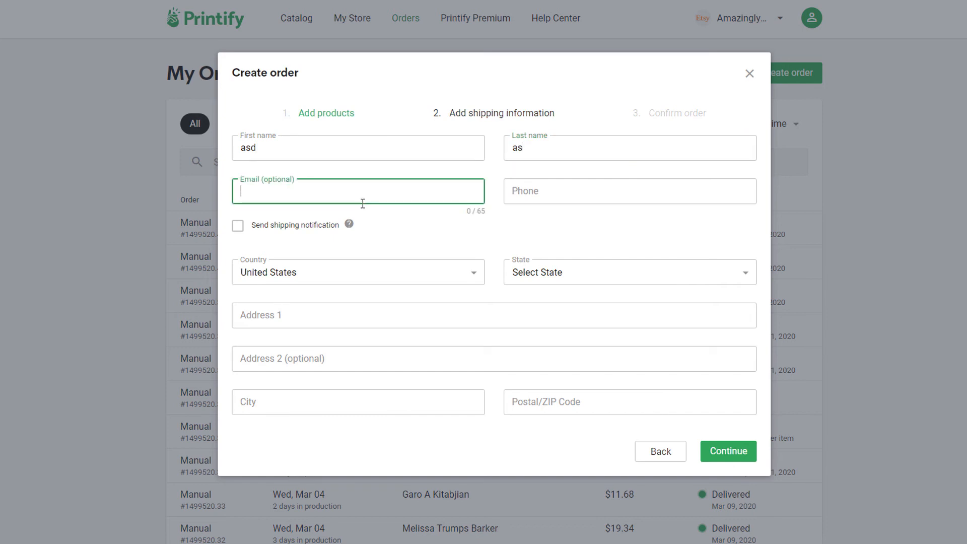
click(626, 193)
text(24234)
- Fill in the address line, city and postal code, and choose Armed Forces Americas as state
click(296, 315)
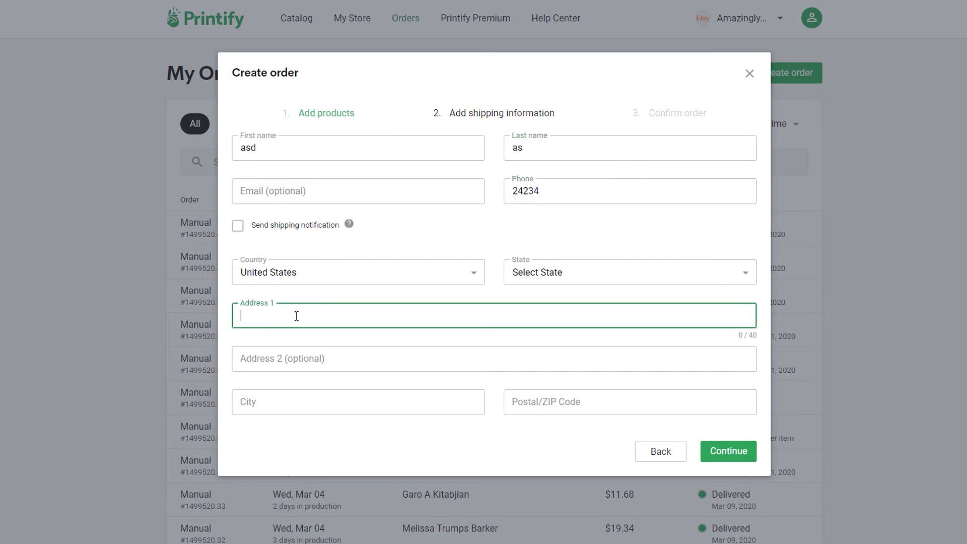
text(asdsas)
click(263, 404)
text(london)
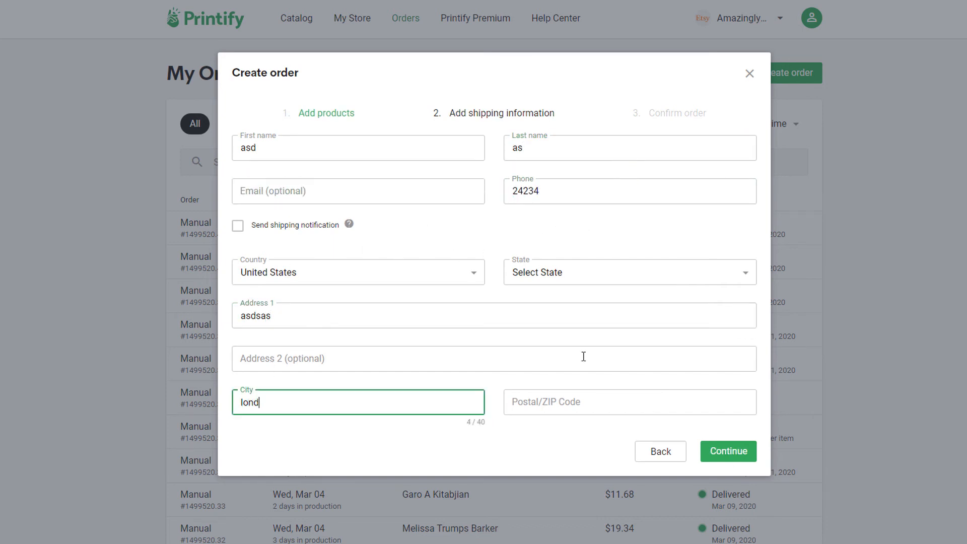
key(Tab)
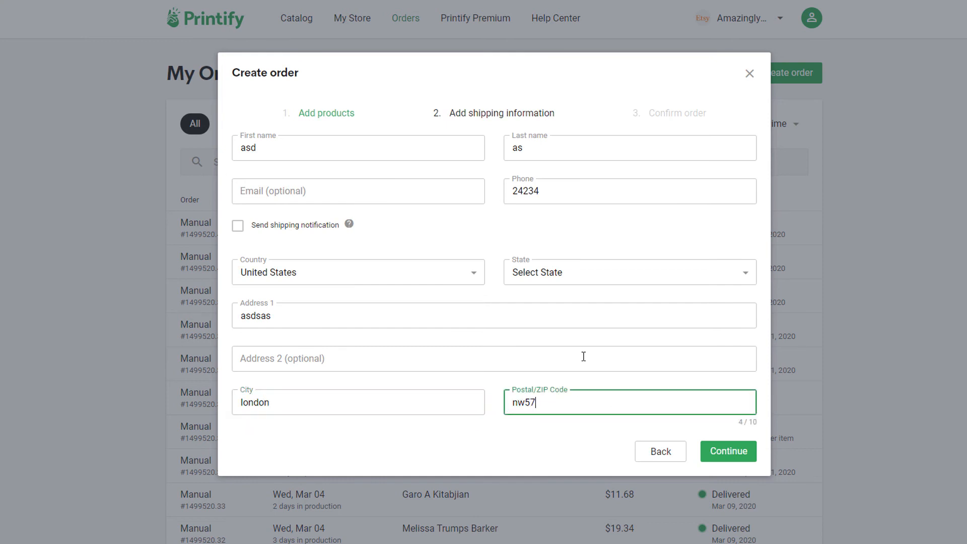
click(572, 281)
click(554, 362)
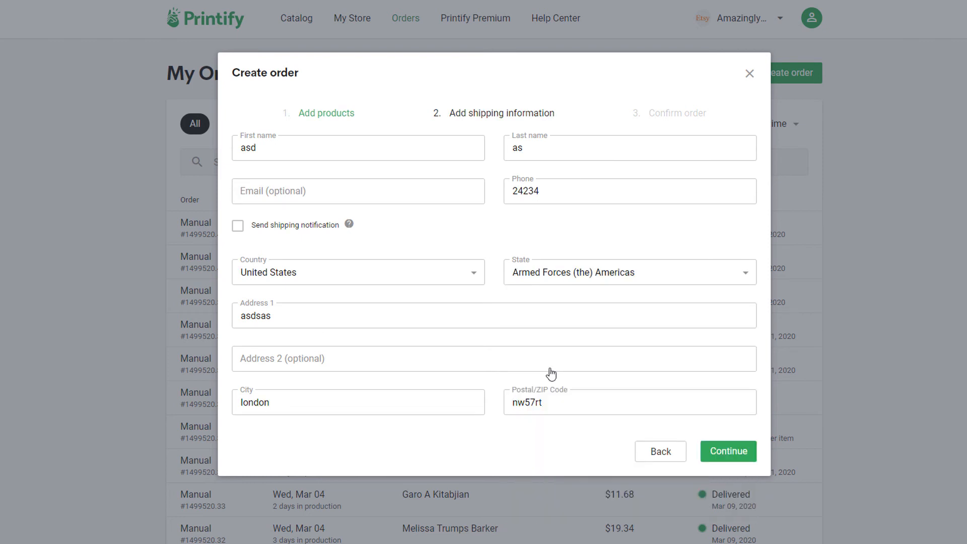
- Lengthen the rejected phone number by one digit and reach the $13.67 order confirmation
click(717, 455)
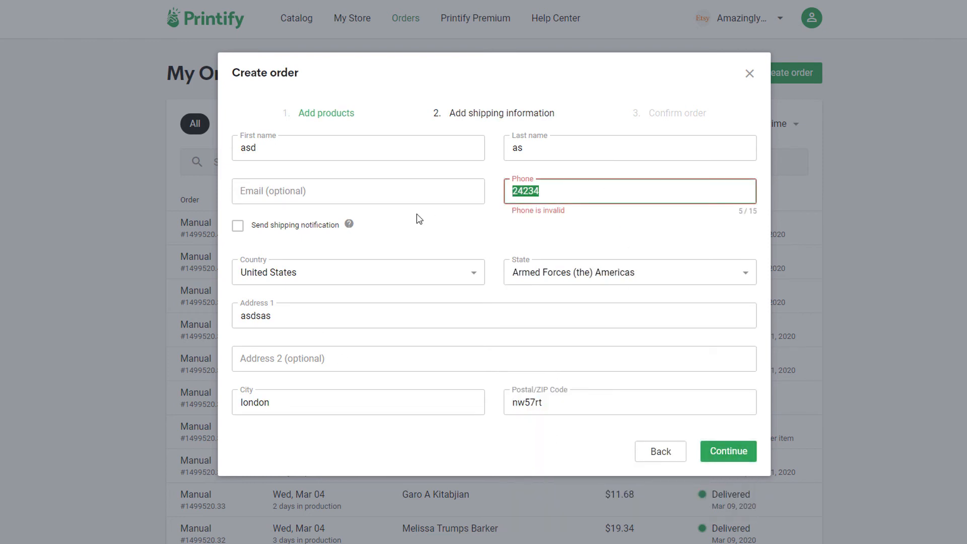
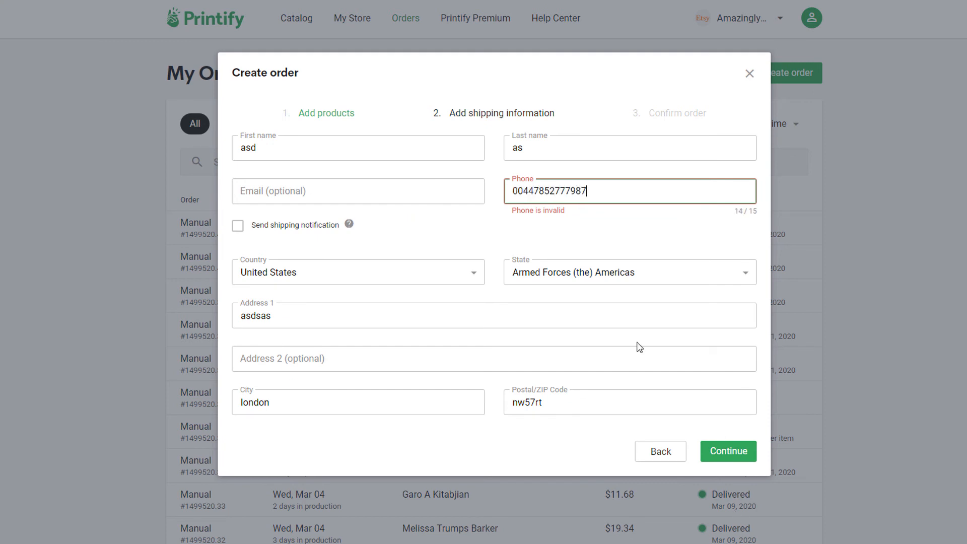
click(630, 216)
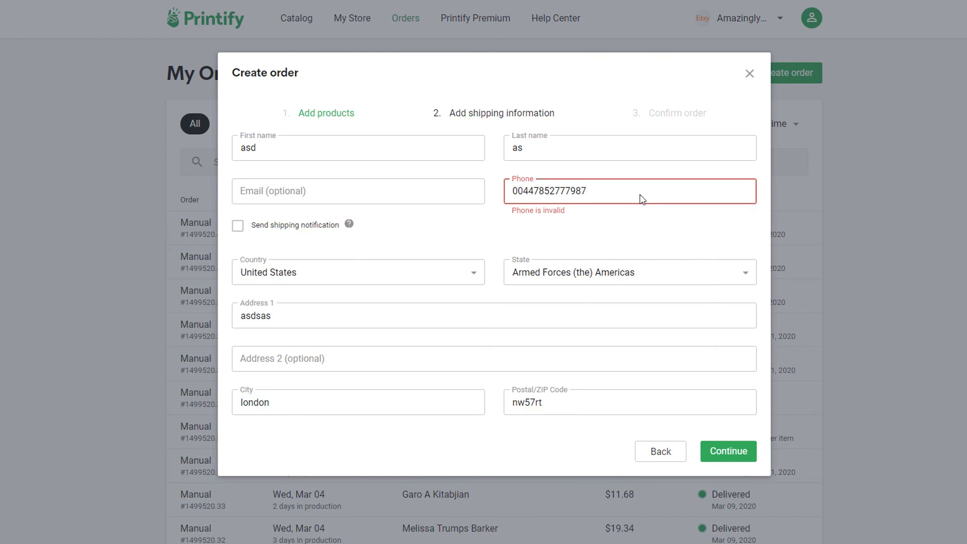
click(727, 451)
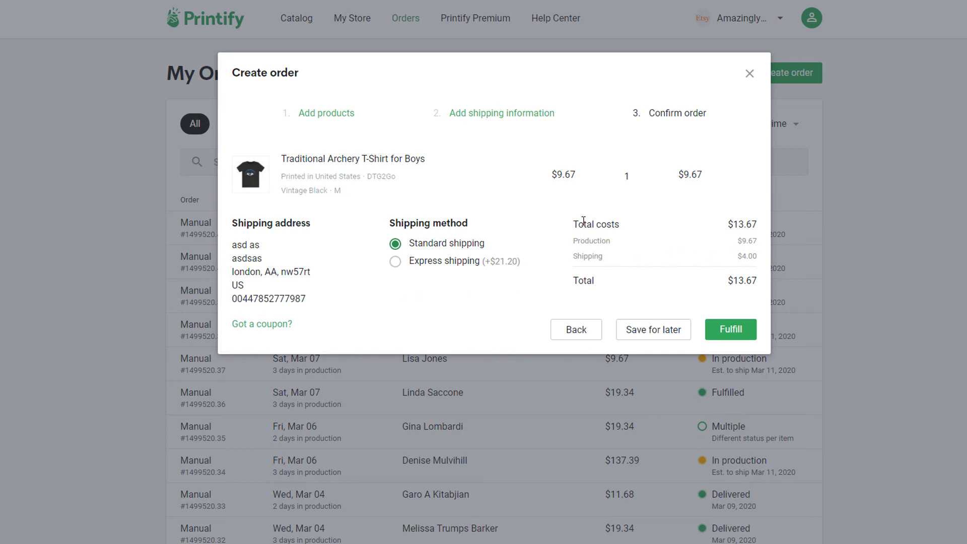
- Check the $9.67 production plus $4.00 shipping ($13.67 total) and DTG2Go provider, then close unfulfilled
drag(573, 223, 753, 224)
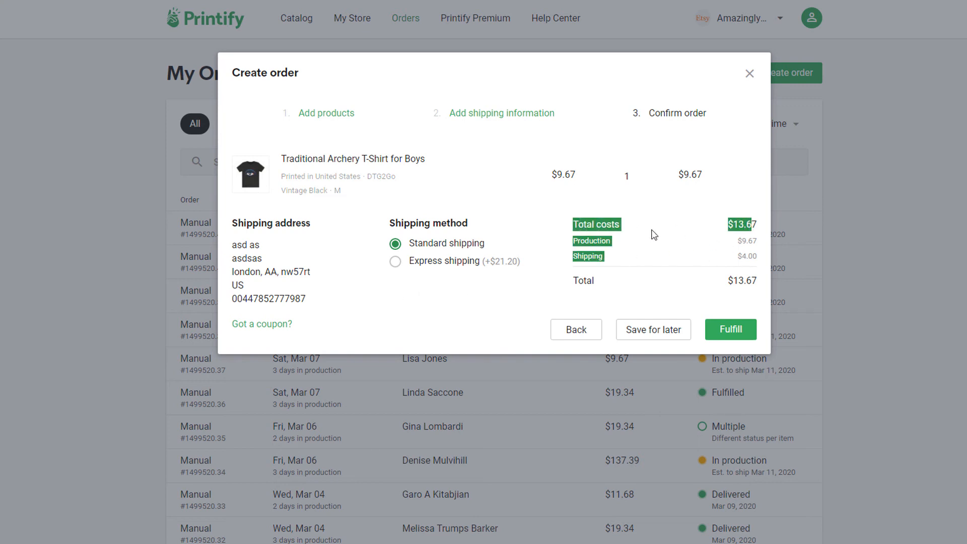
click(746, 244)
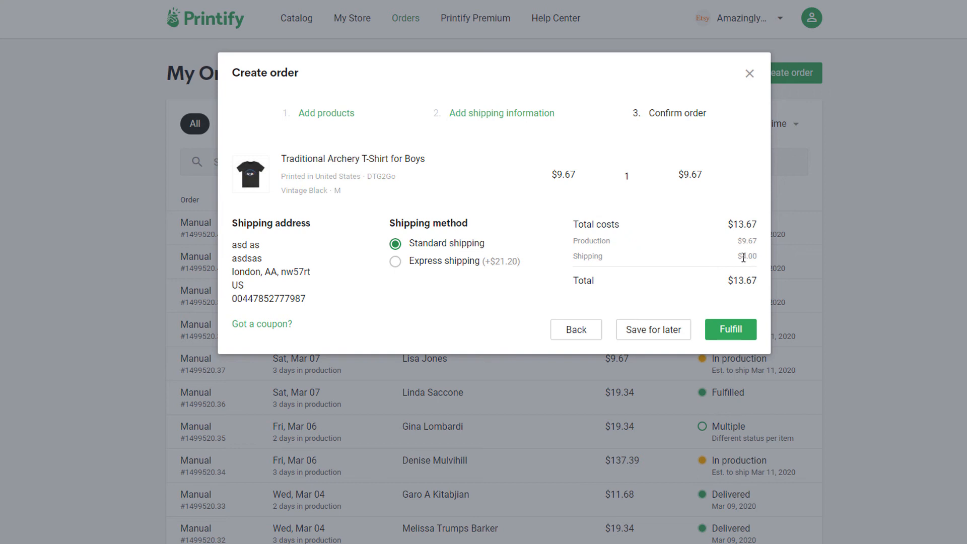
drag(743, 258, 760, 261)
click(749, 256)
drag(367, 176, 403, 180)
click(749, 73)
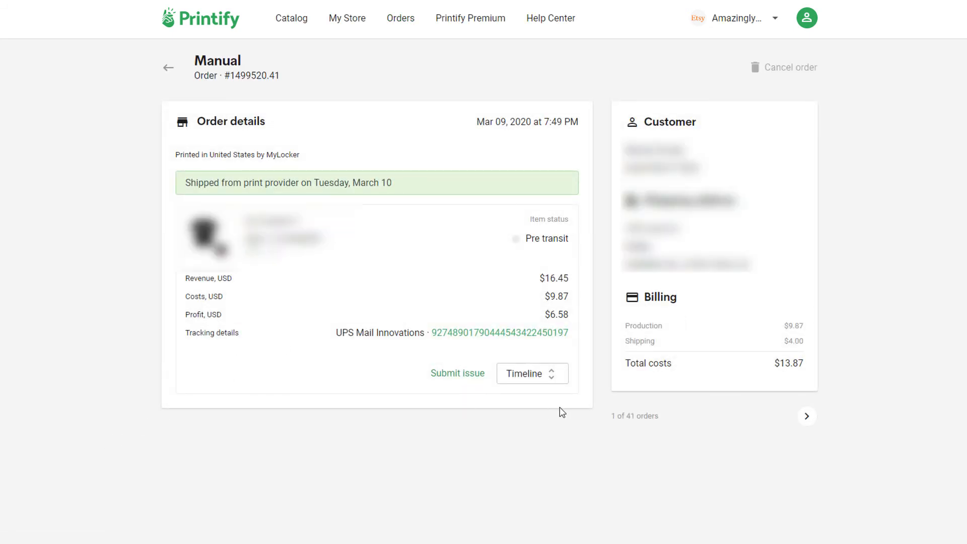
- Expand the earlier order's shipment timeline, review its UPS tracking entries, then return to the Printify homepage
click(526, 378)
scroll(381, 417, down, 7)
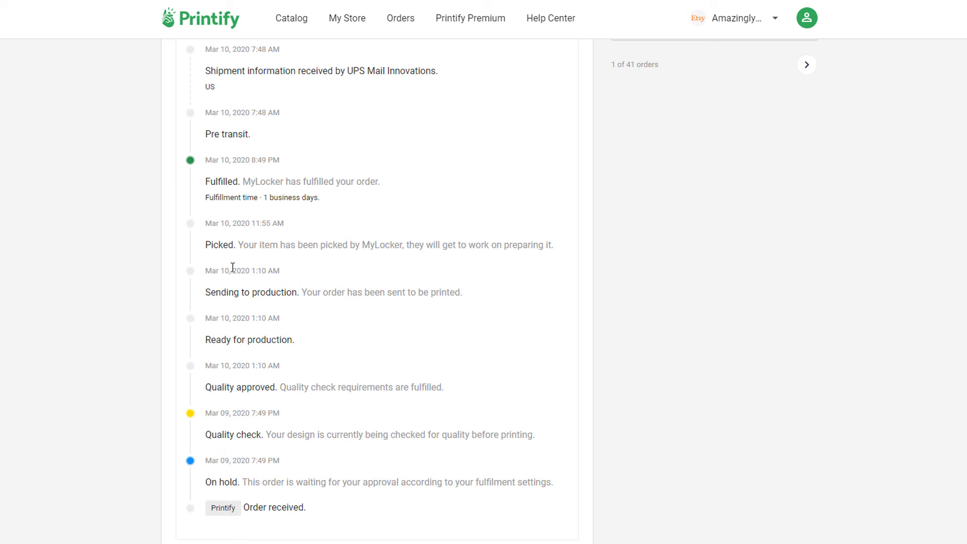
scroll(323, 234, up, 3)
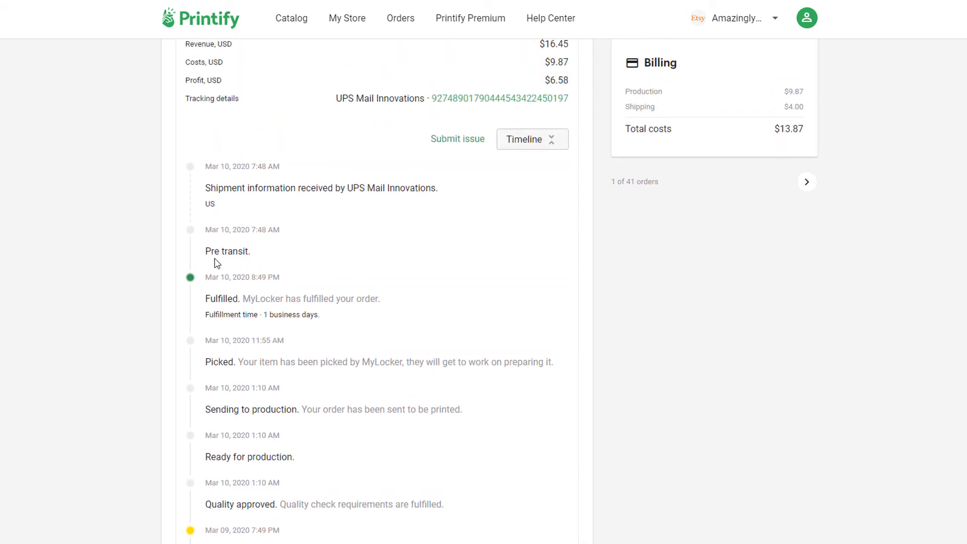
double_click(215, 251)
drag(254, 188, 336, 201)
scroll(490, 252, up, 3)
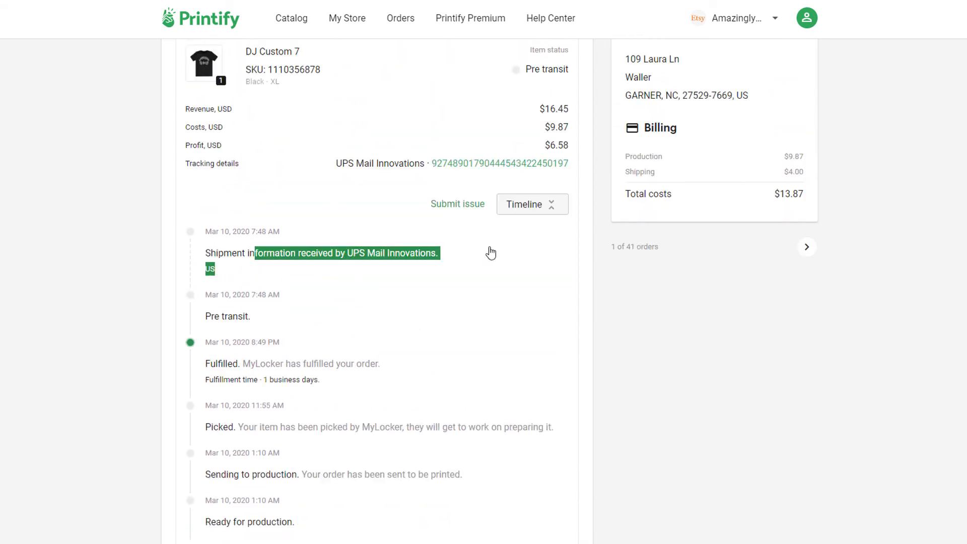
click(264, 256)
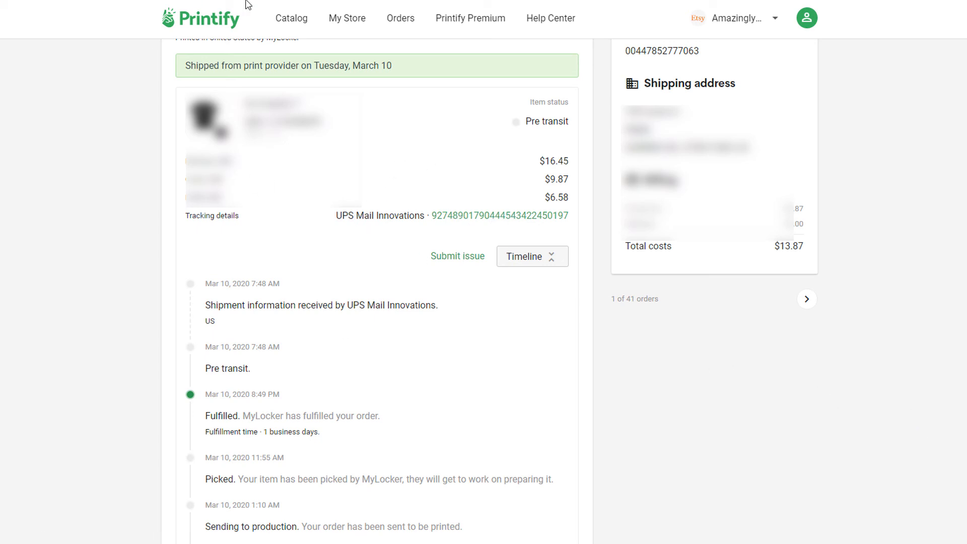
click(201, 0)
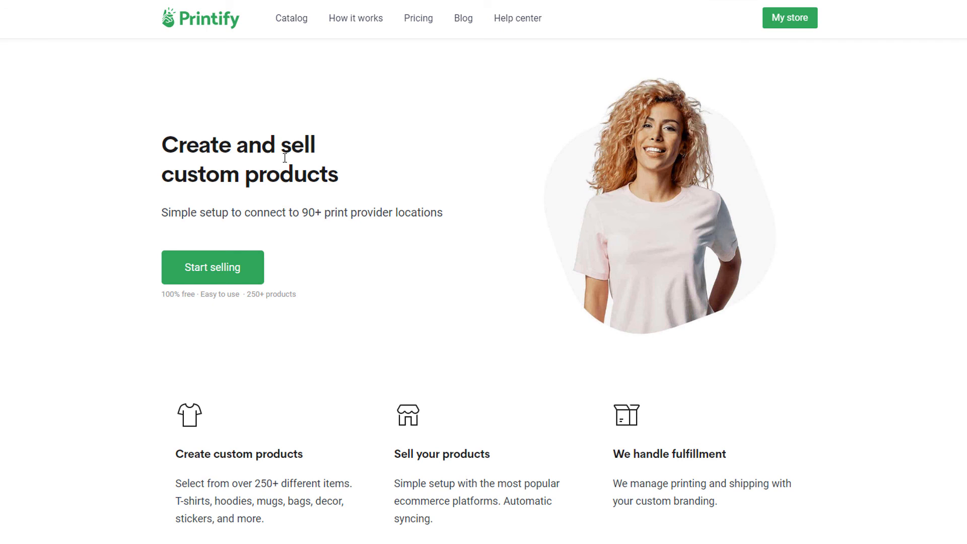